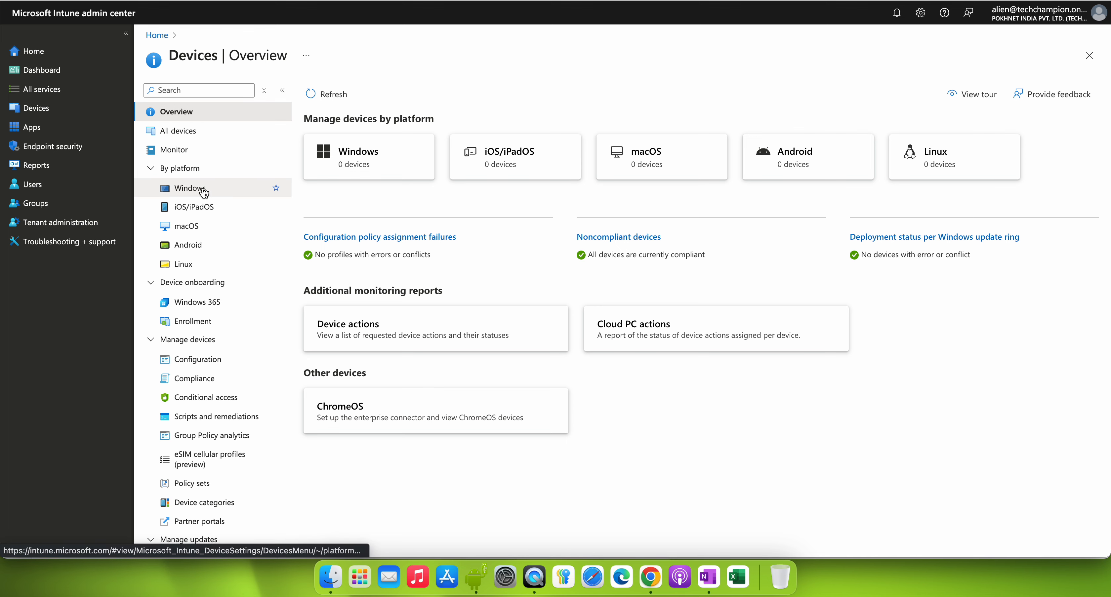
# Step: View the Android enrollment options, and open the configuration policies list for the Android platform
pyautogui.click(206, 247)
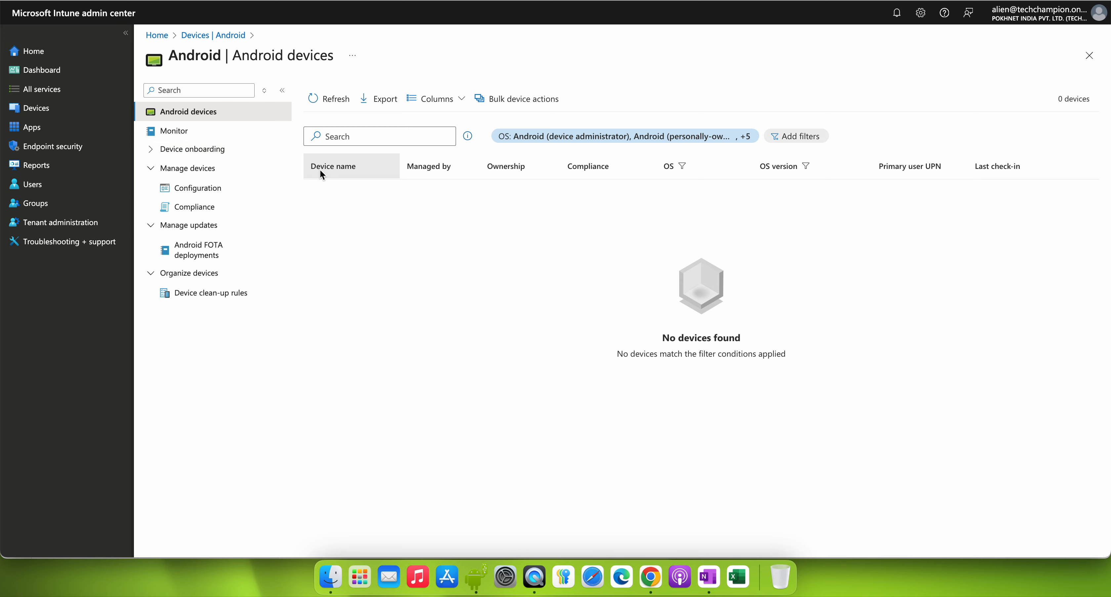
pyautogui.click(215, 173)
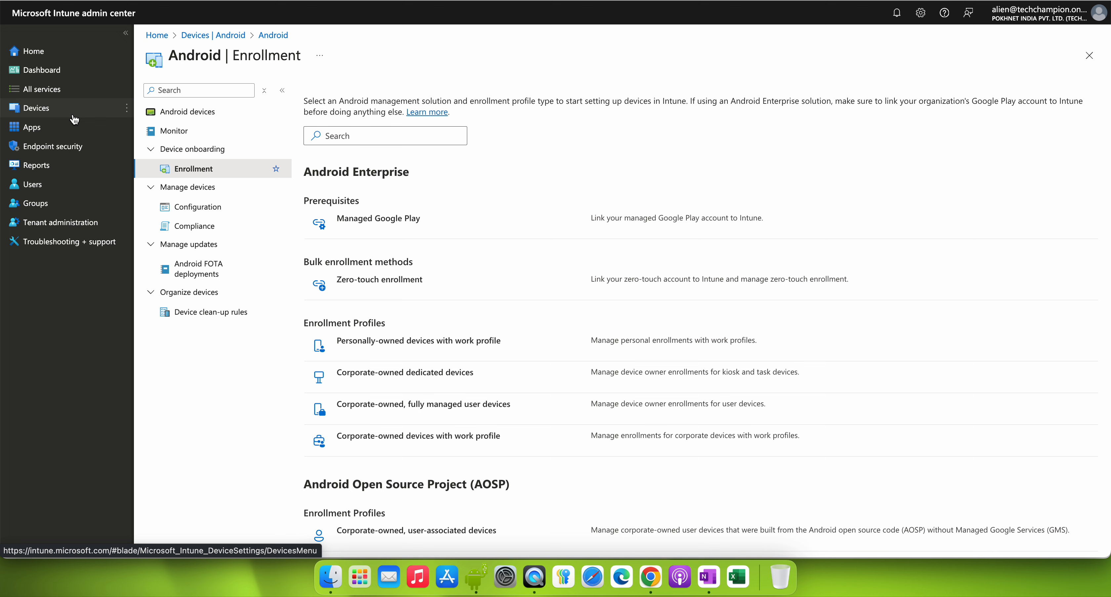
pyautogui.click(37, 108)
pyautogui.click(228, 245)
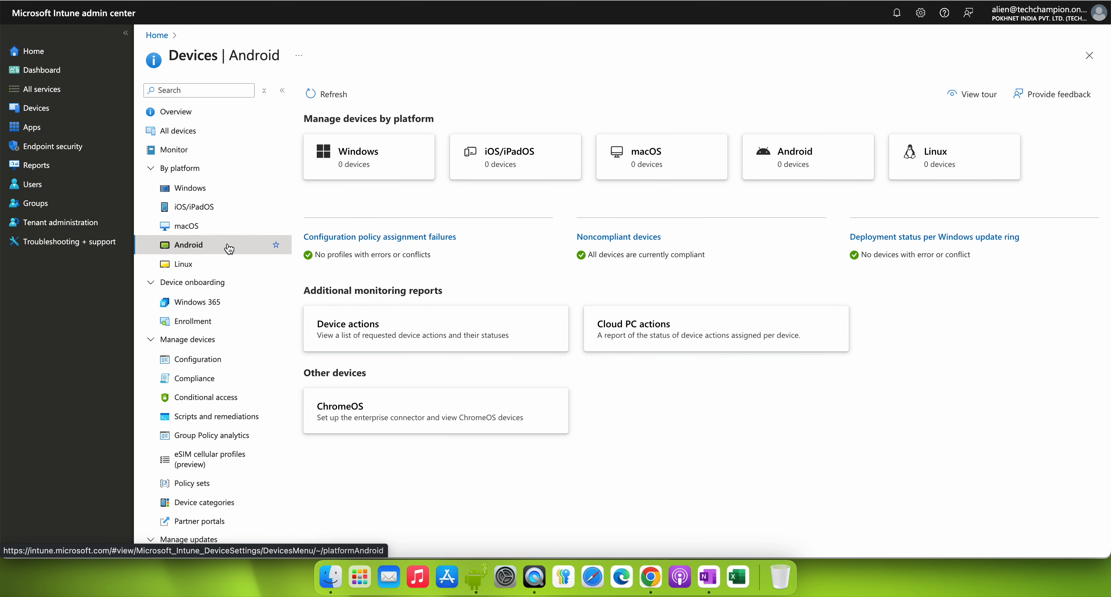
pyautogui.click(216, 208)
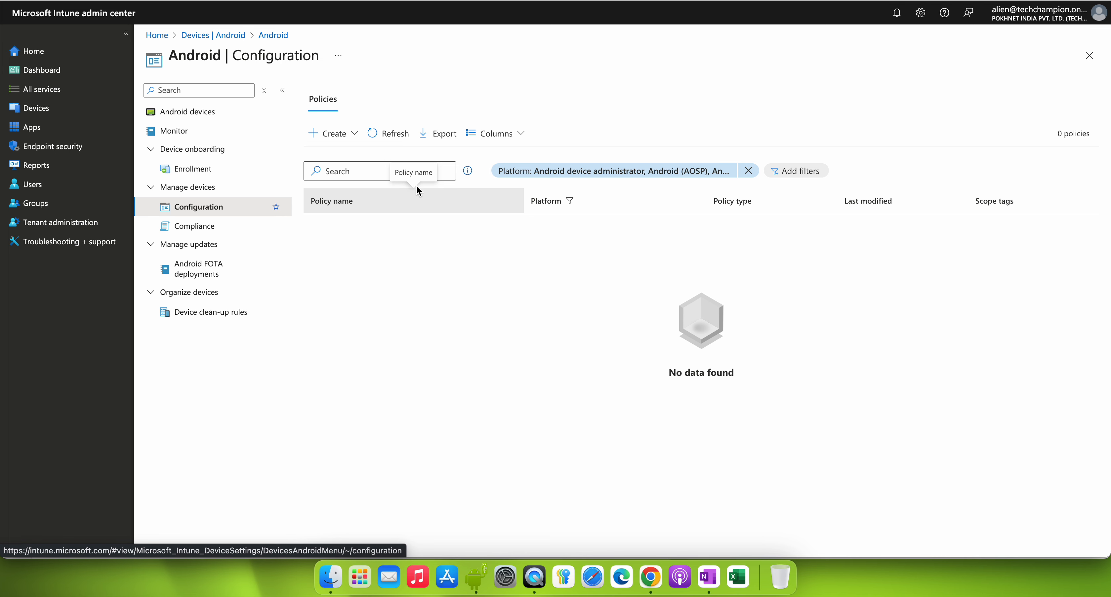
# Step: Create a new policy for Android Enterprise using the Device restrictions profile type under Personally-Owned Work Profile
pyautogui.click(356, 134)
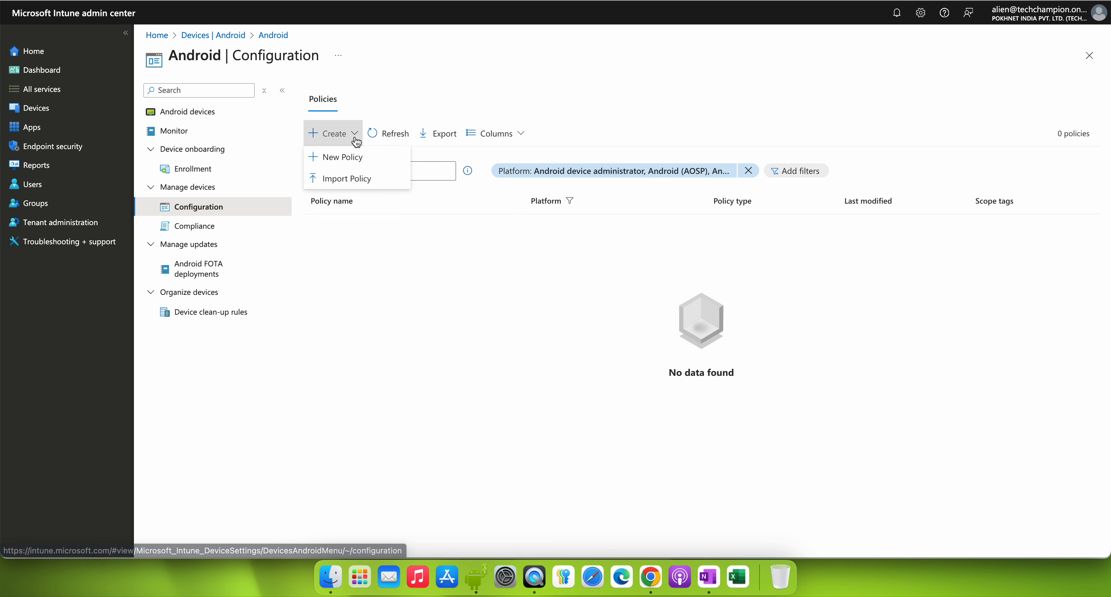
pyautogui.click(365, 160)
pyautogui.click(806, 99)
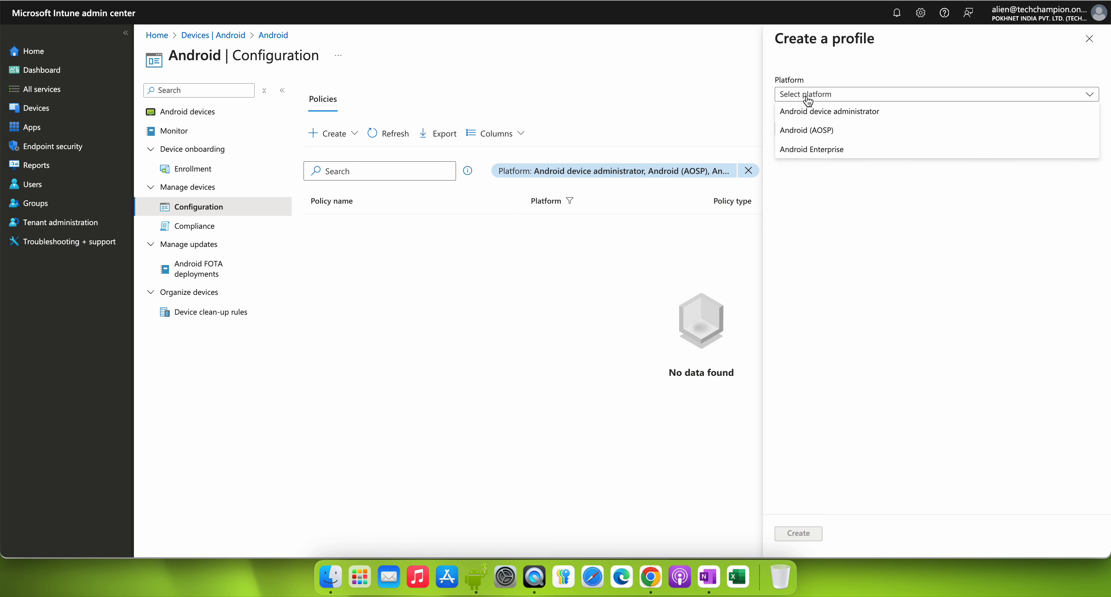
pyautogui.click(832, 151)
pyautogui.click(832, 129)
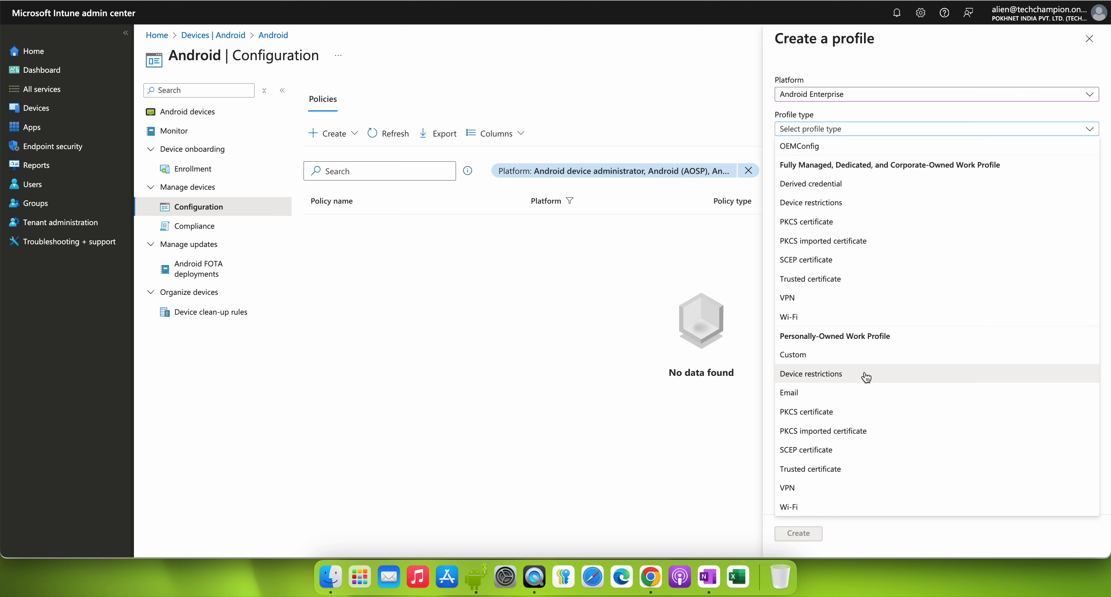
pyautogui.click(796, 336)
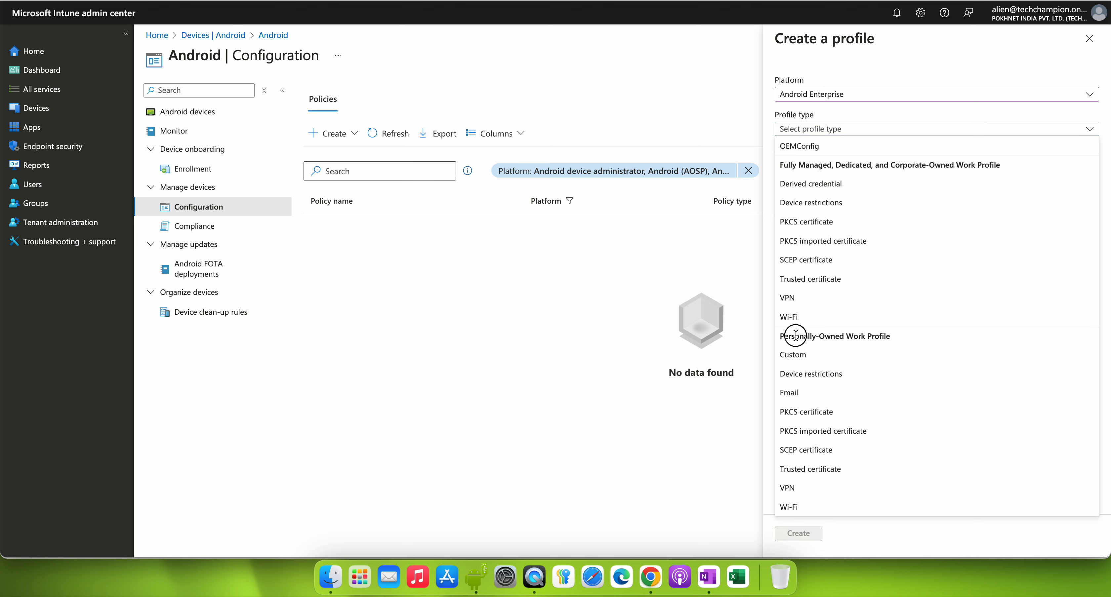
pyautogui.moveTo(796, 335); pyautogui.dragTo(898, 337)
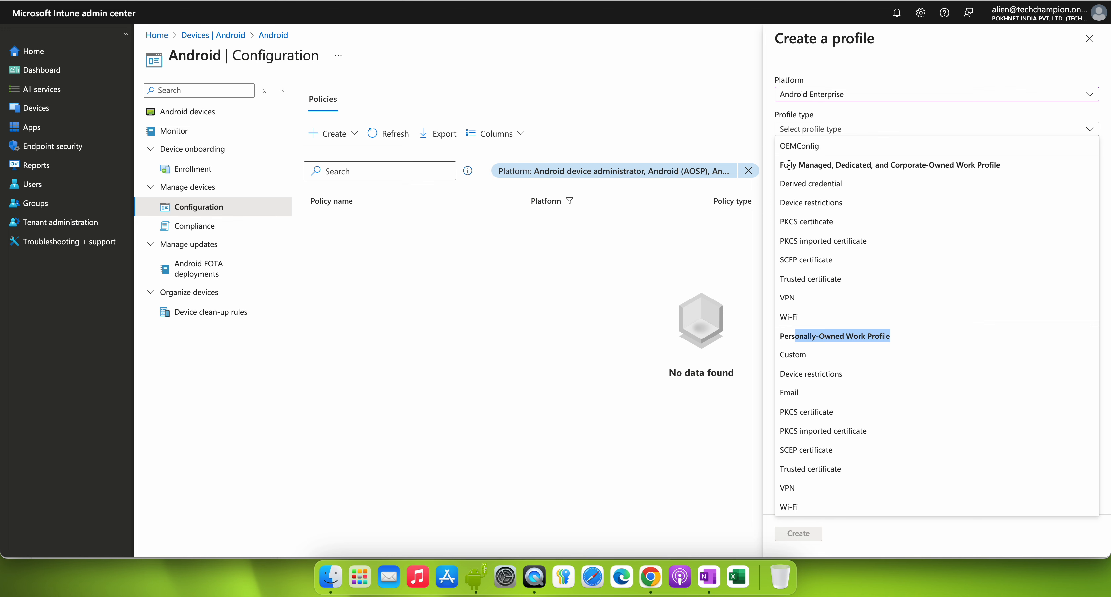
pyautogui.moveTo(787, 165); pyautogui.dragTo(1005, 165)
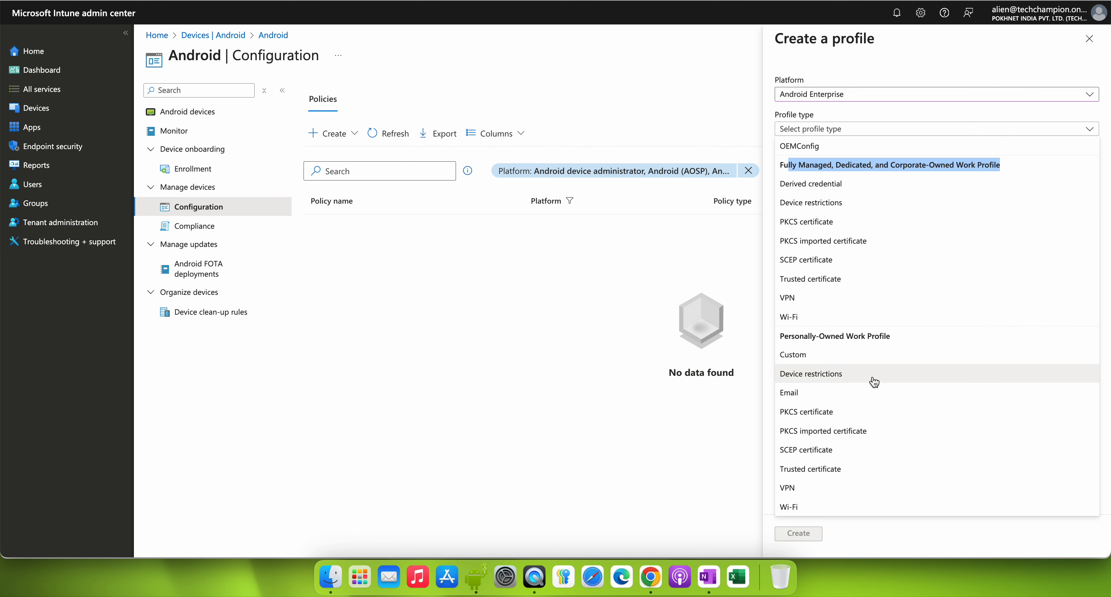
pyautogui.click(832, 373)
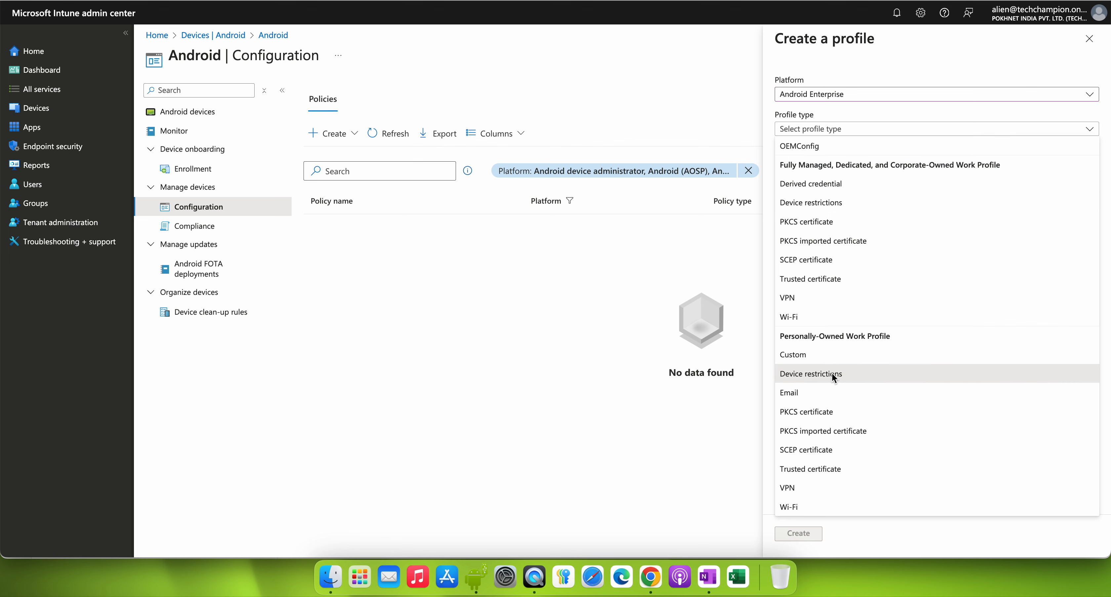
pyautogui.click(794, 537)
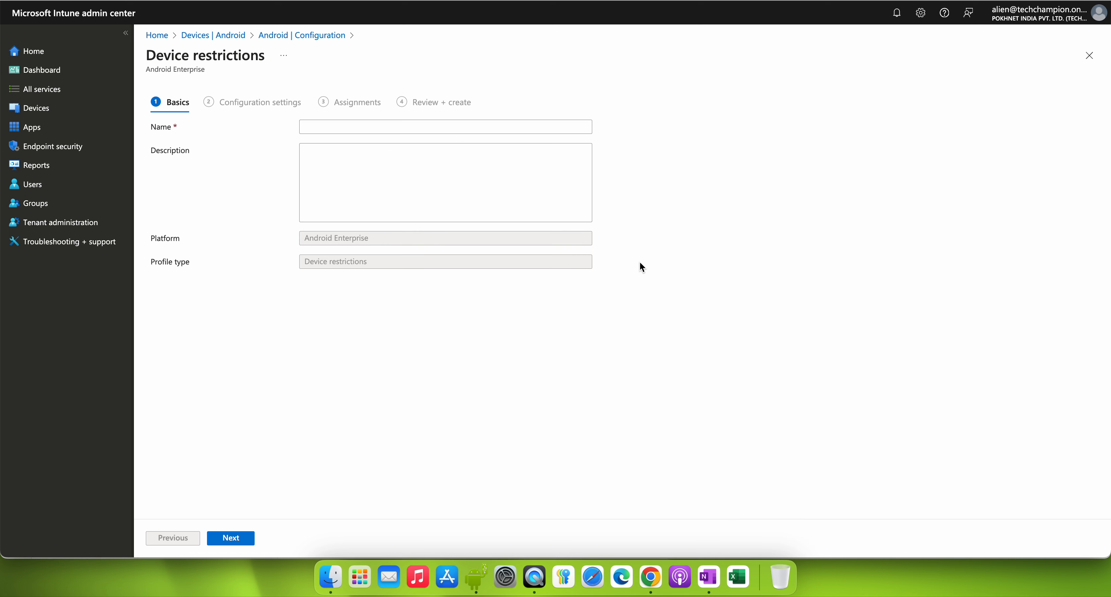
# Step: Name the profile "Block App Installation on Android BYOD devices" and continue to its configuration settings
pyautogui.click(430, 129)
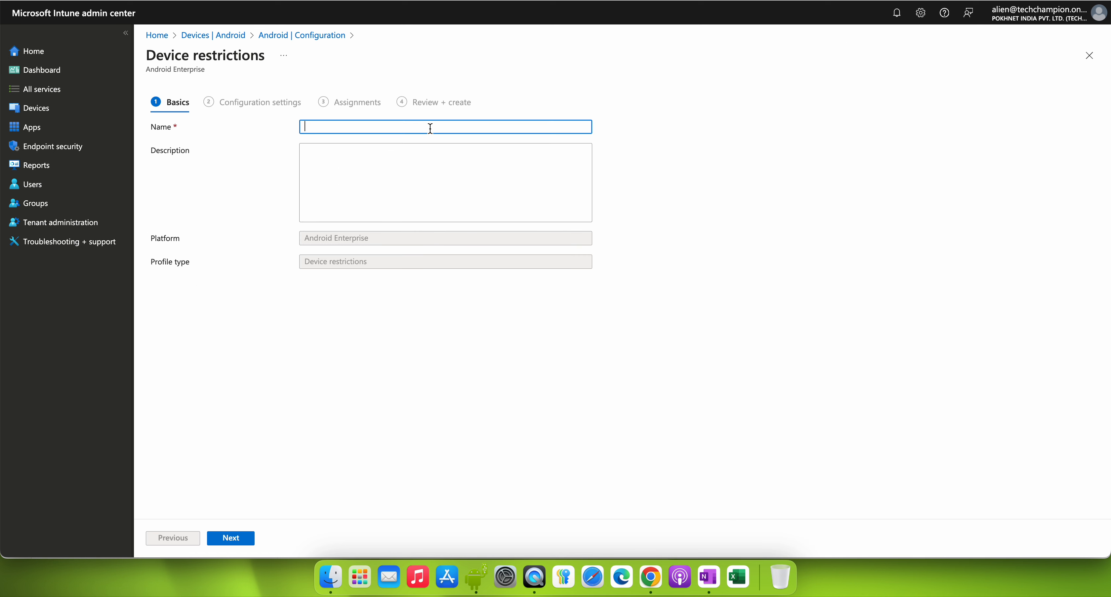
pyautogui.write('Block App Installation on Android BYOD devices')
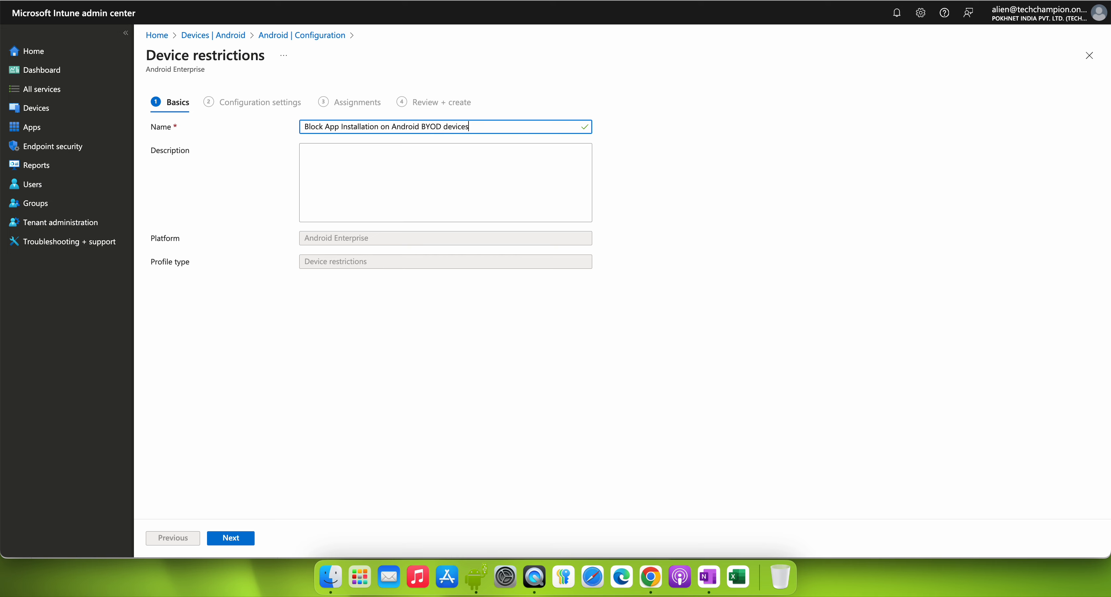
pyautogui.click(248, 537)
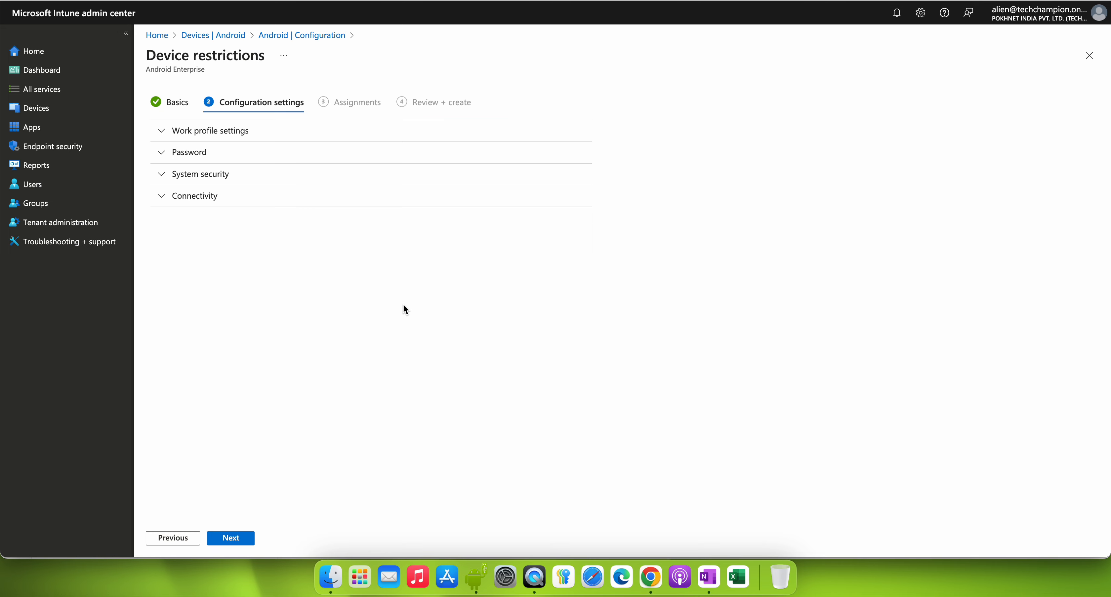
# Step: In the System security settings, set preventing app installations from unknown sources in the personal profile to Block
pyautogui.click(228, 174)
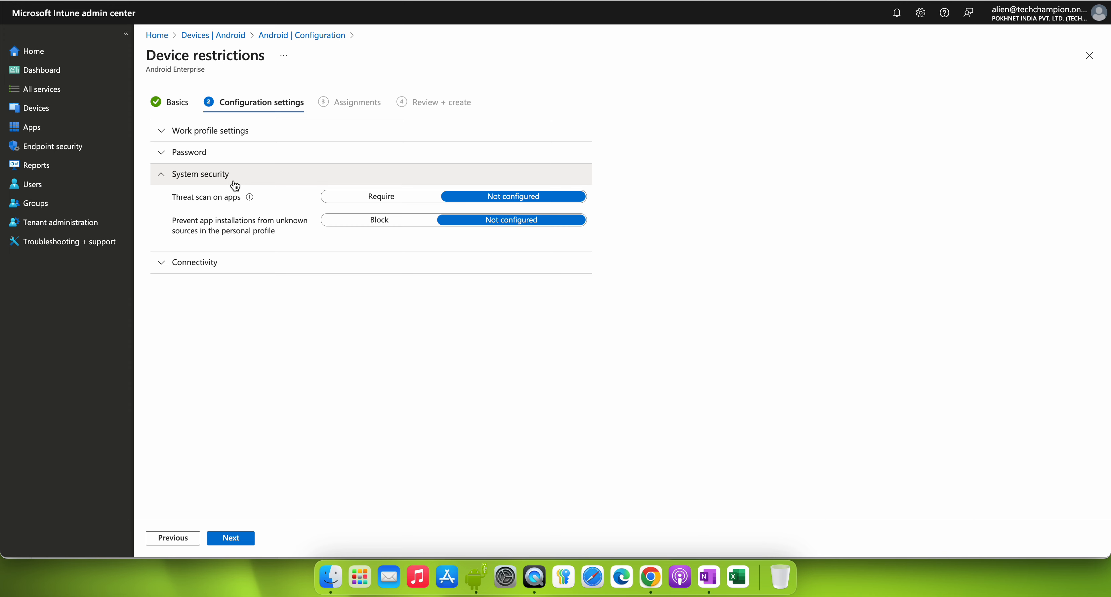
pyautogui.moveTo(175, 221); pyautogui.dragTo(280, 238)
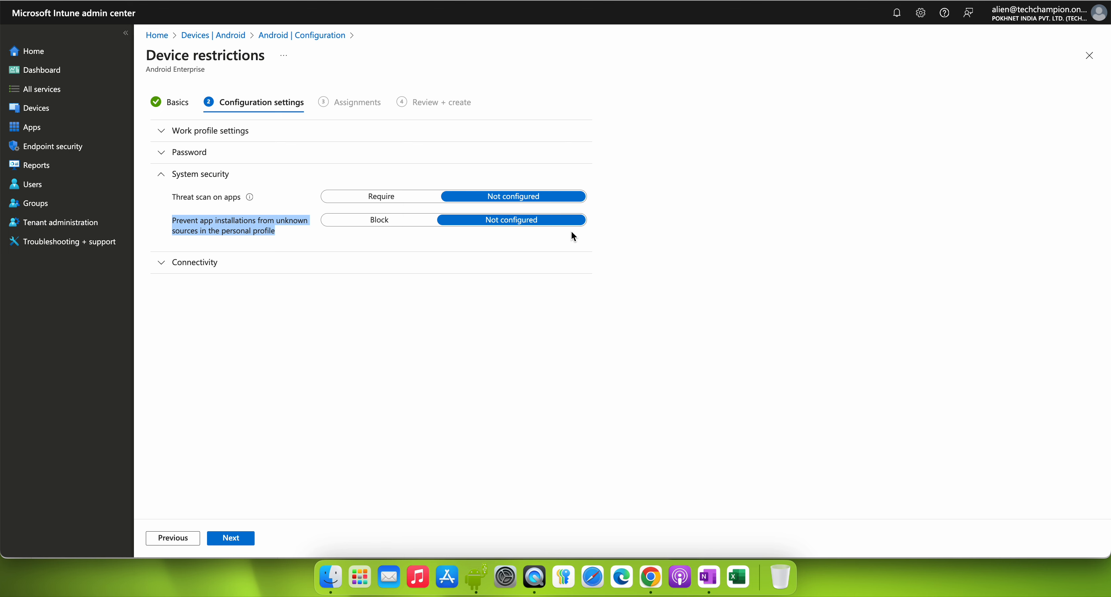
pyautogui.click(189, 229)
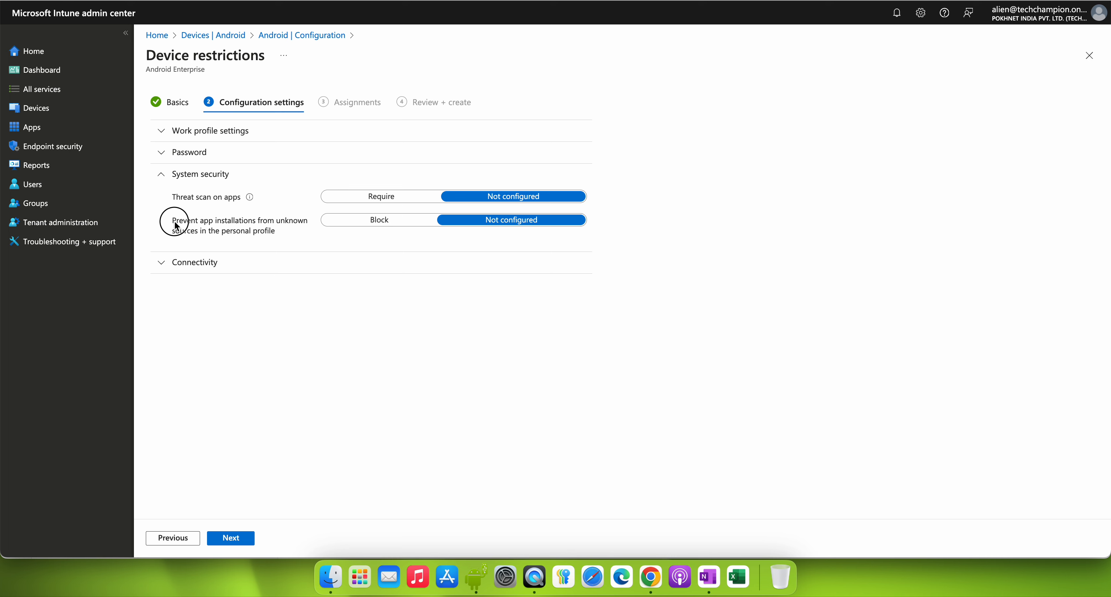
pyautogui.moveTo(174, 223); pyautogui.dragTo(283, 245)
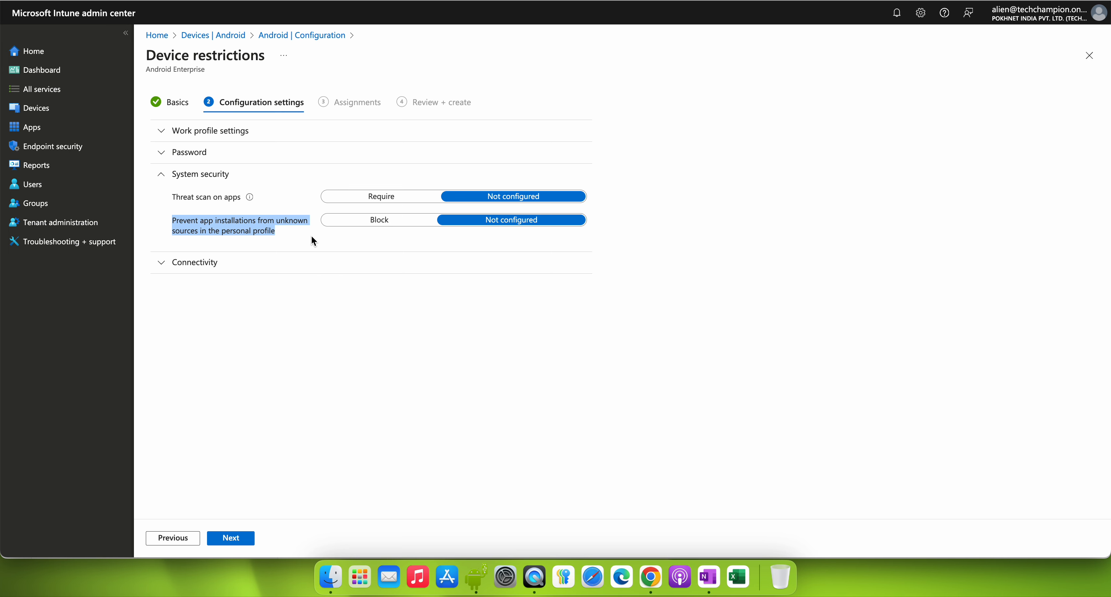
pyautogui.click(293, 237)
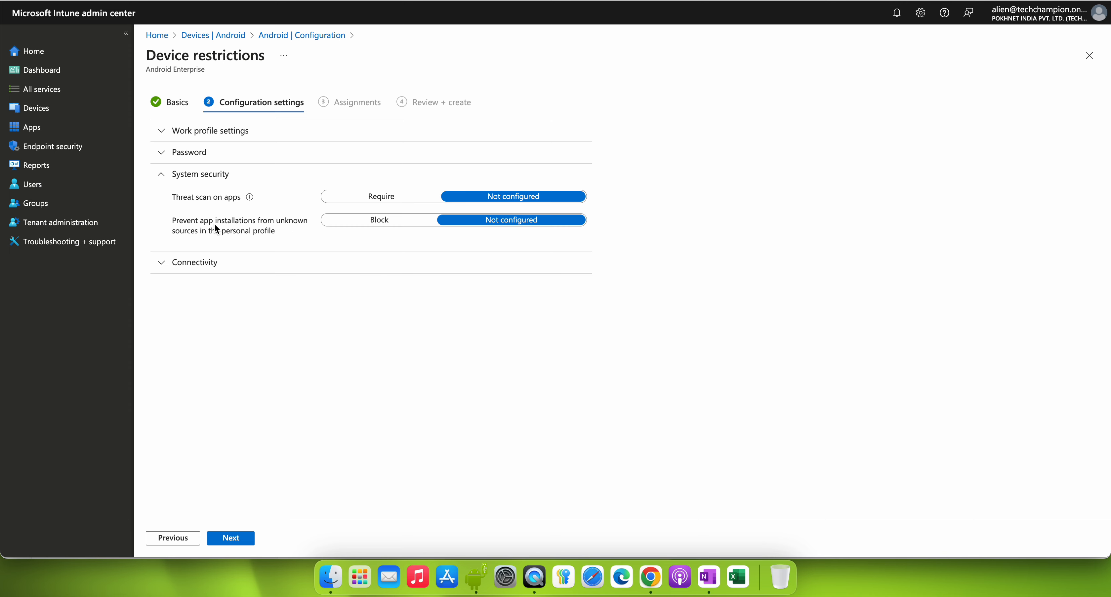
pyautogui.moveTo(170, 220); pyautogui.dragTo(286, 229)
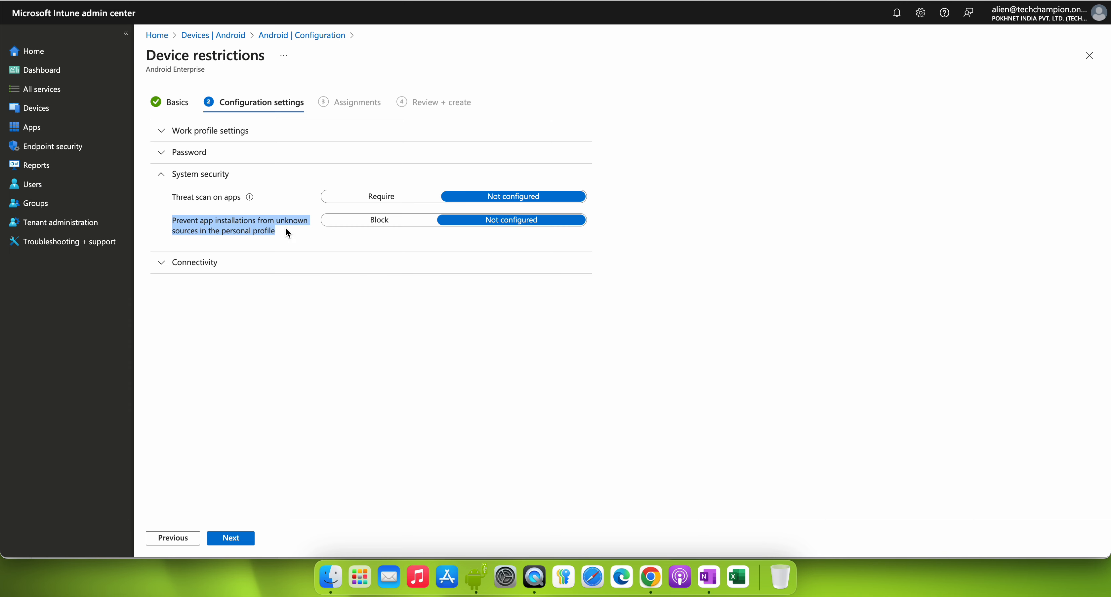
pyautogui.click(350, 223)
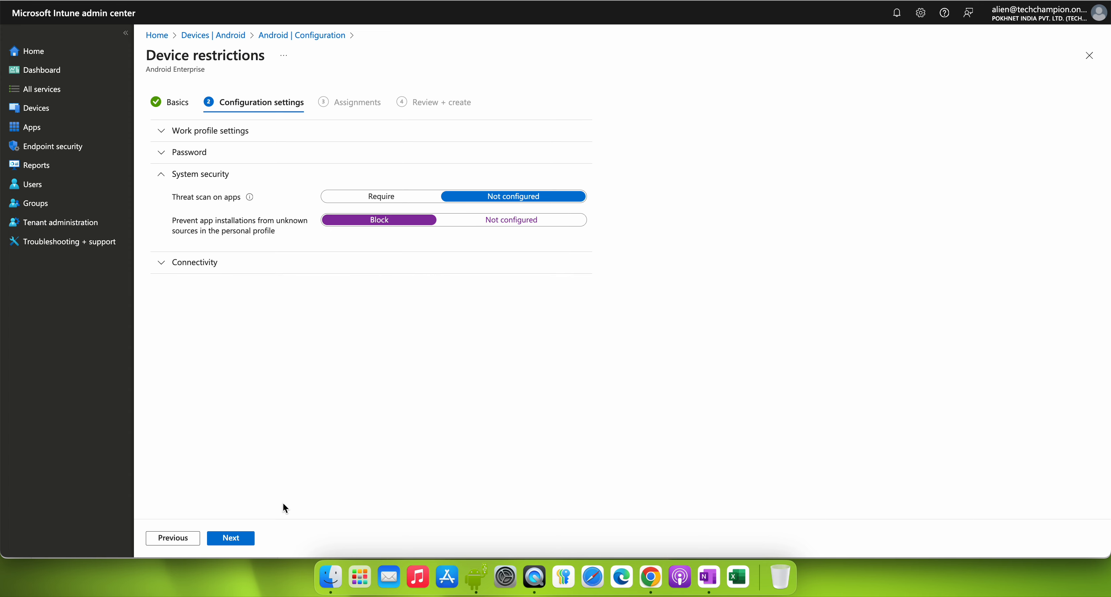
# Step: Assign the profile to all devices, create it, and refresh the policies list
pyautogui.click(248, 545)
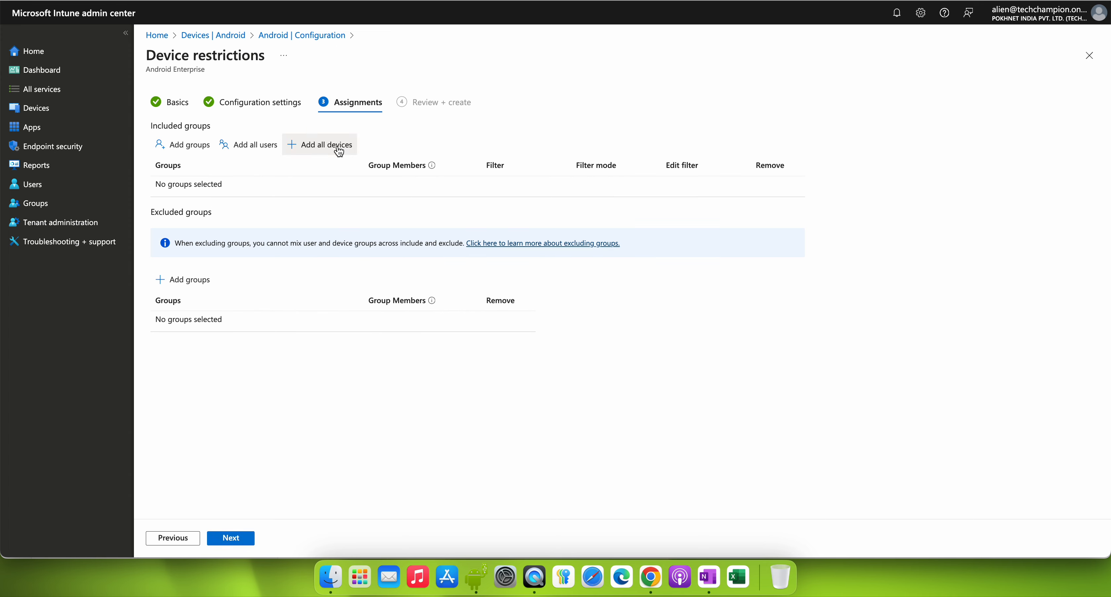
pyautogui.click(338, 146)
pyautogui.click(245, 543)
pyautogui.click(245, 544)
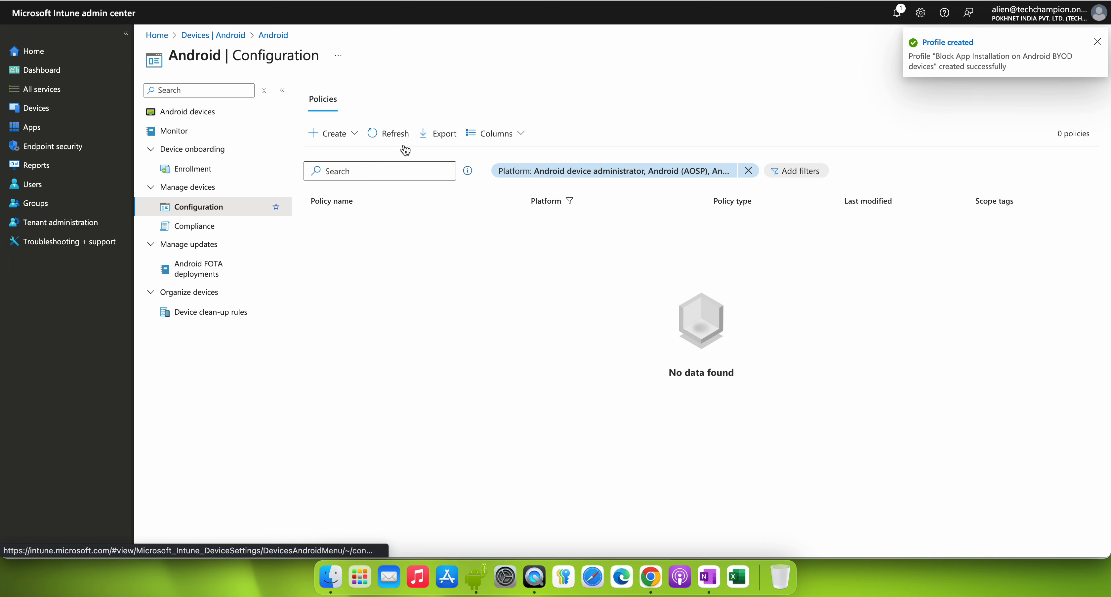
pyautogui.click(392, 135)
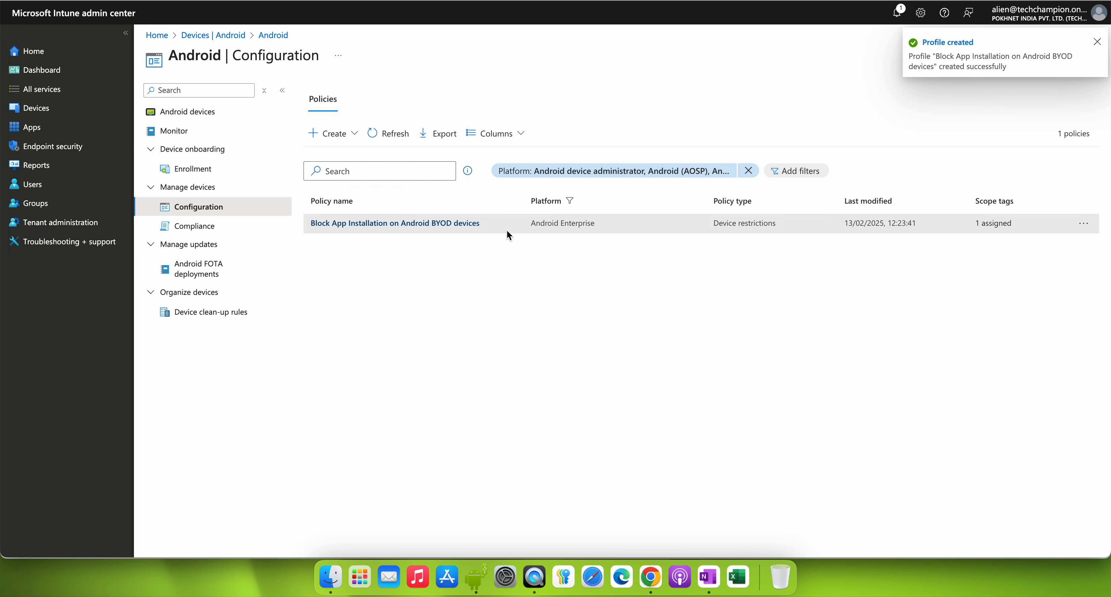
# Step: Create another Android Enterprise policy using the Device restrictions type under Fully Managed, Dedicated, and Corporate-Owned Work Profile
pyautogui.click(356, 140)
pyautogui.click(360, 152)
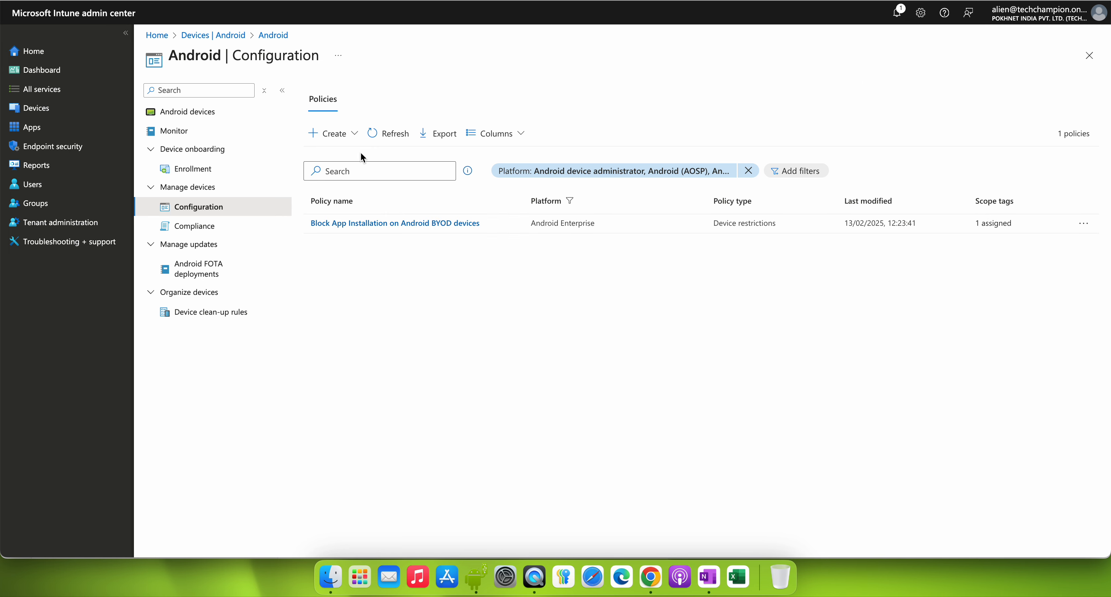
pyautogui.click(829, 99)
pyautogui.click(843, 145)
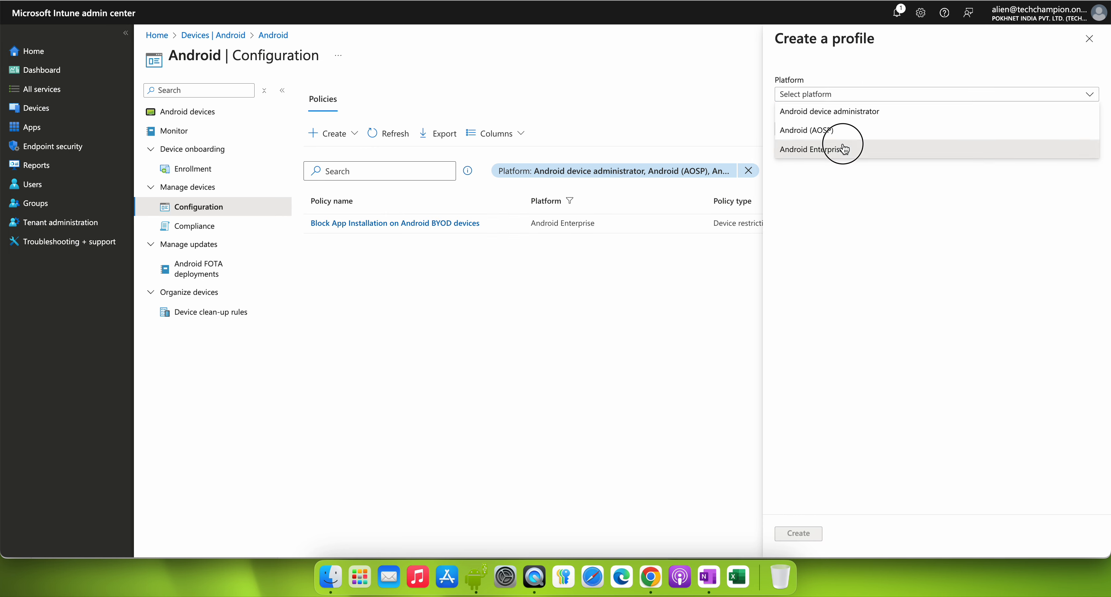
pyautogui.click(848, 134)
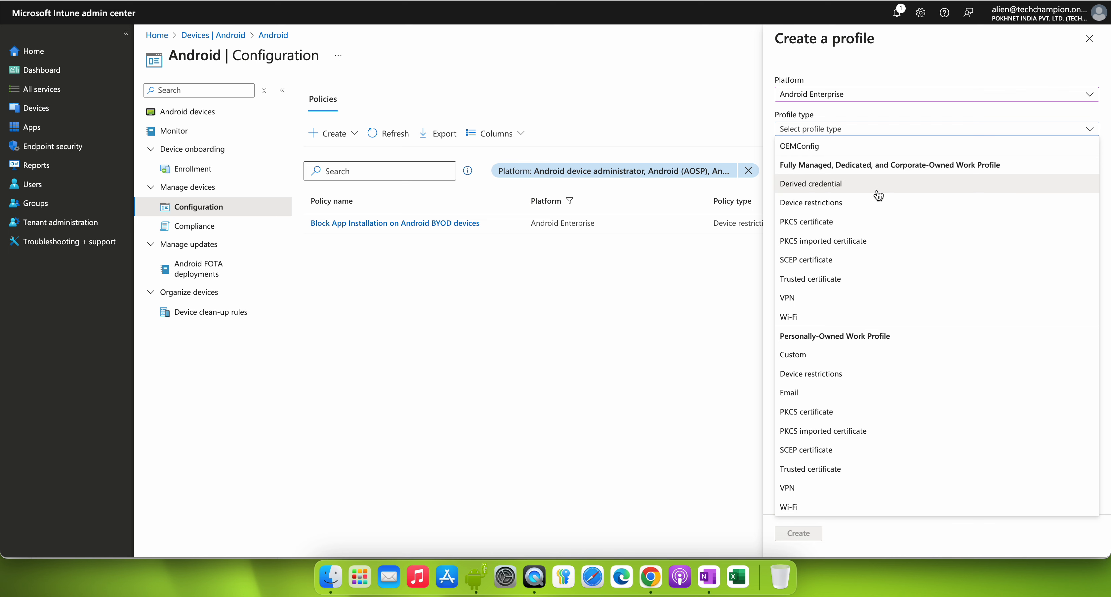
pyautogui.click(852, 203)
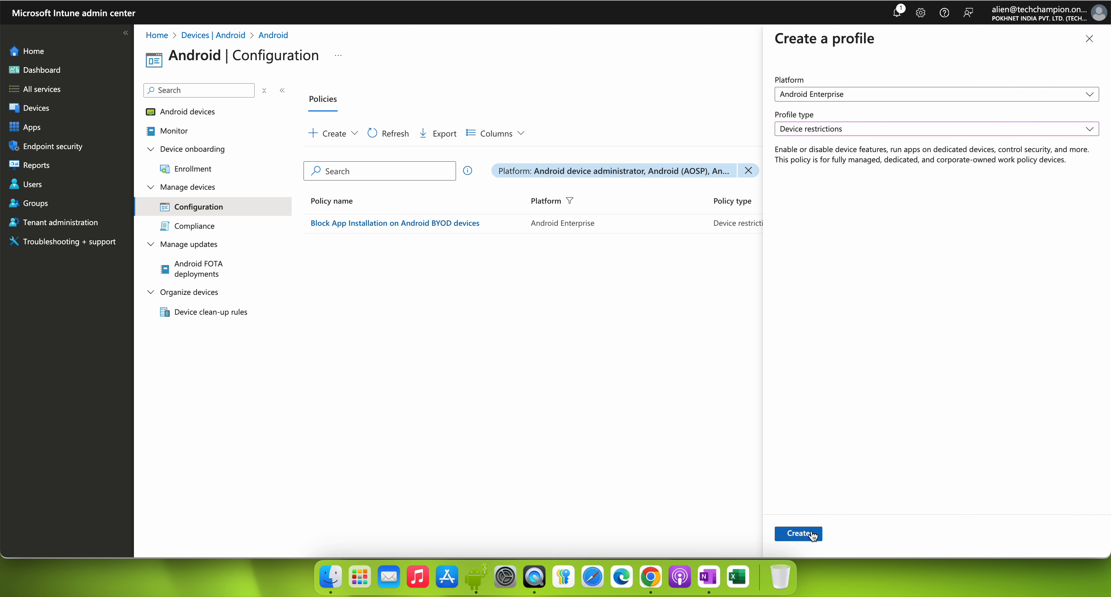
pyautogui.click(798, 534)
# Step: Name the profile "Allow App installation from Unknown sources" and continue to its configuration settings
pyautogui.click(351, 128)
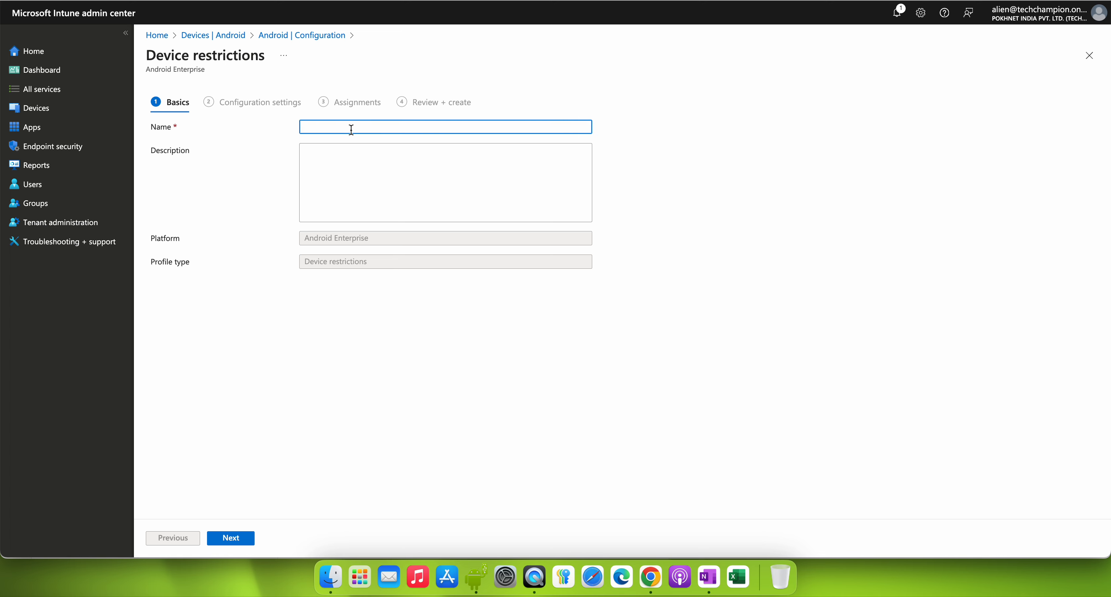
pyautogui.write('Block')
pyautogui.press('BackSpace')
pyautogui.press('BackSpace')
pyautogui.press('BackSpace')
pyautogui.press('BackSpace')
pyautogui.press('BackSpace')
pyautogui.write('lo')
pyautogui.press('BackSpace')
pyautogui.press('BackSpace')
pyautogui.press('BackSpace')
pyautogui.write('Allow App installation from Unknown sources')
pyautogui.click(244, 540)
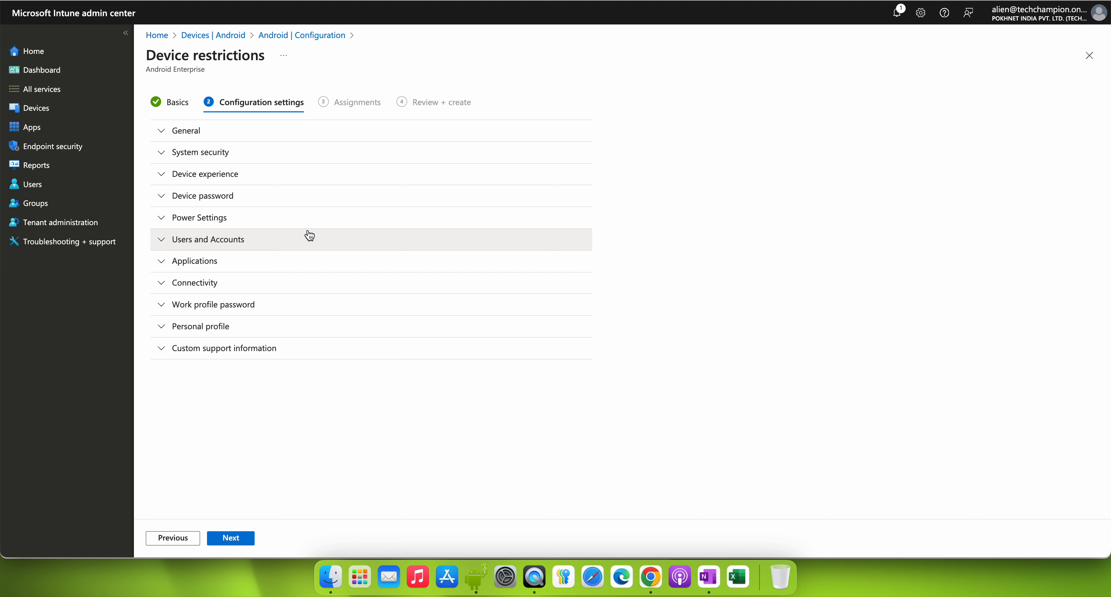
# Step: Expand the Applications settings and examine the option for allowing installation from unknown sources
pyautogui.click(278, 264)
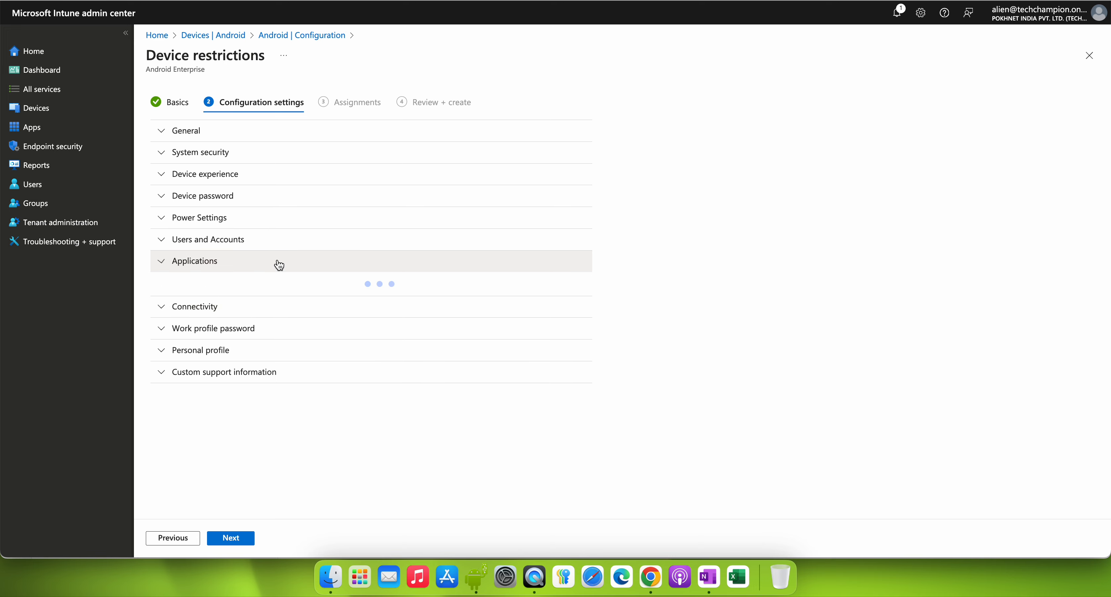
pyautogui.scroll(-2, 724, 285)
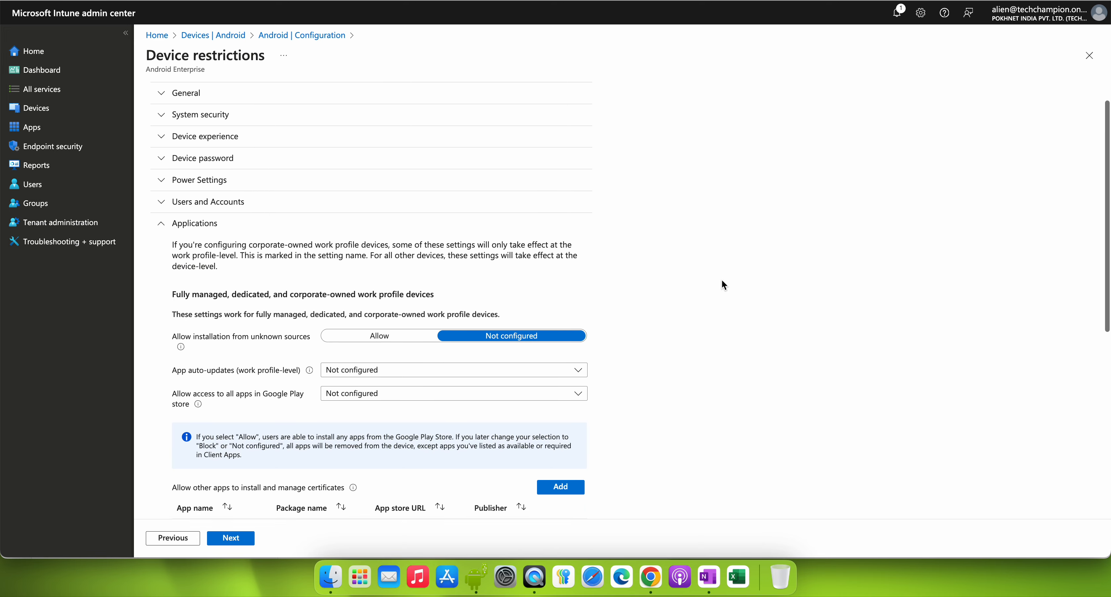
pyautogui.scroll(2, 724, 285)
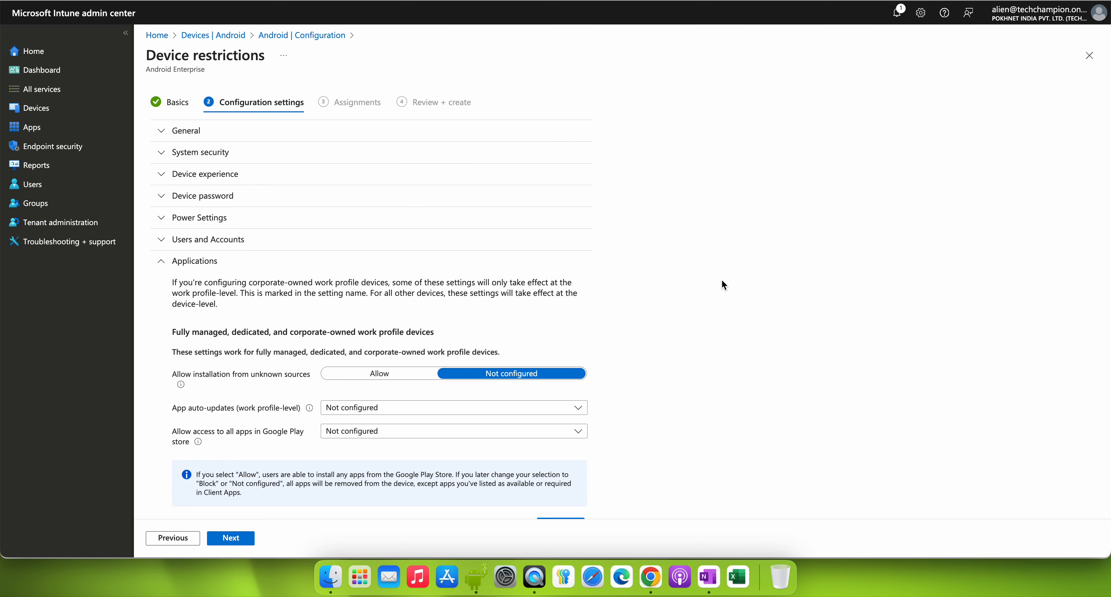
pyautogui.scroll(-3, 723, 284)
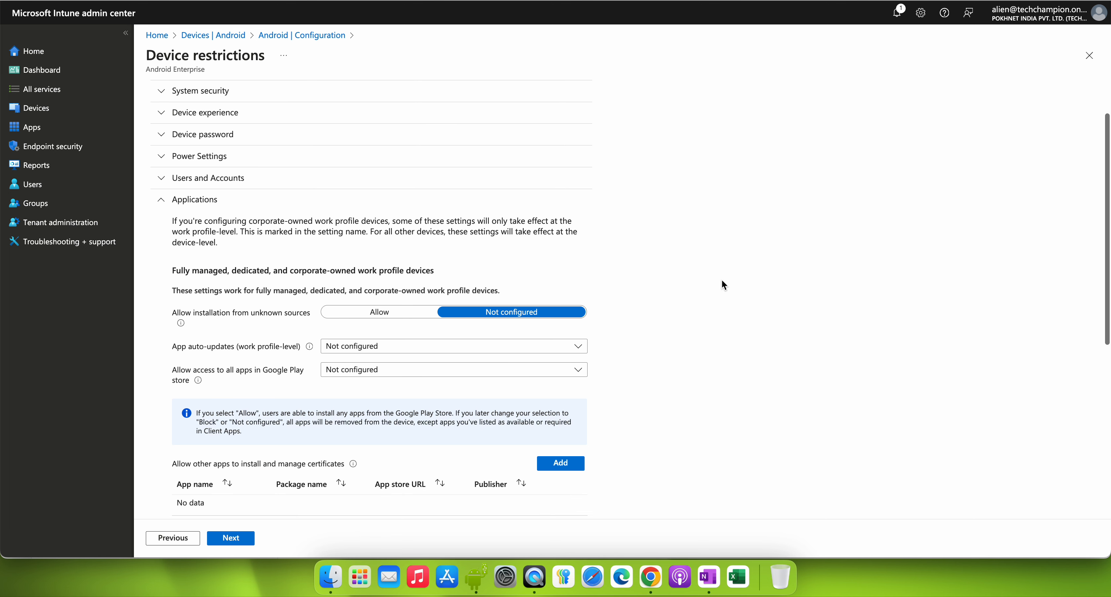
pyautogui.scroll(-5, 721, 276)
pyautogui.scroll(-1, 718, 266)
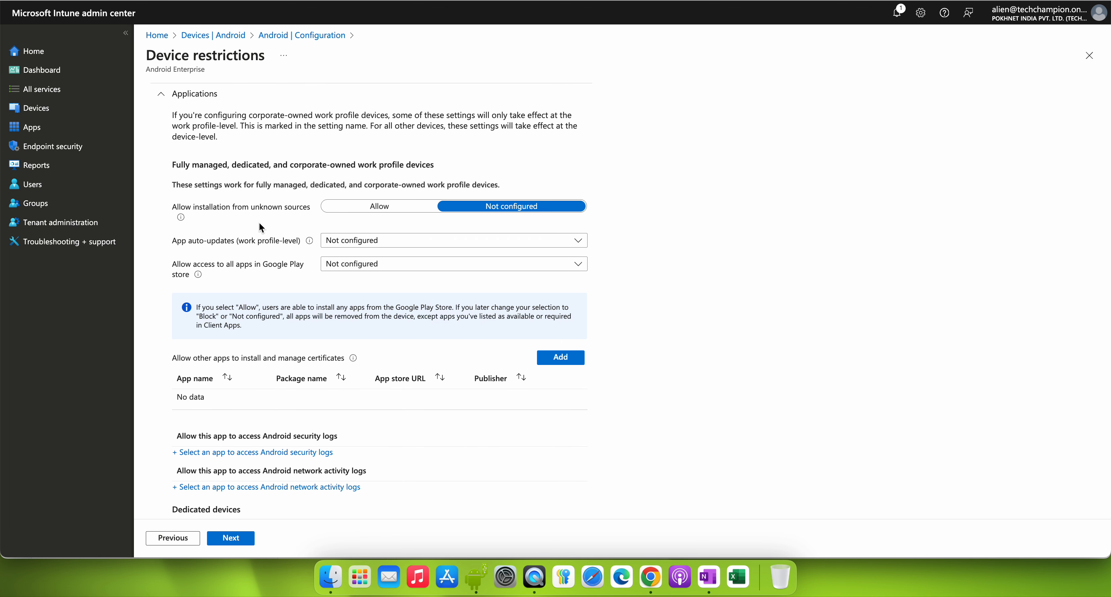
pyautogui.moveTo(174, 209); pyautogui.dragTo(309, 209)
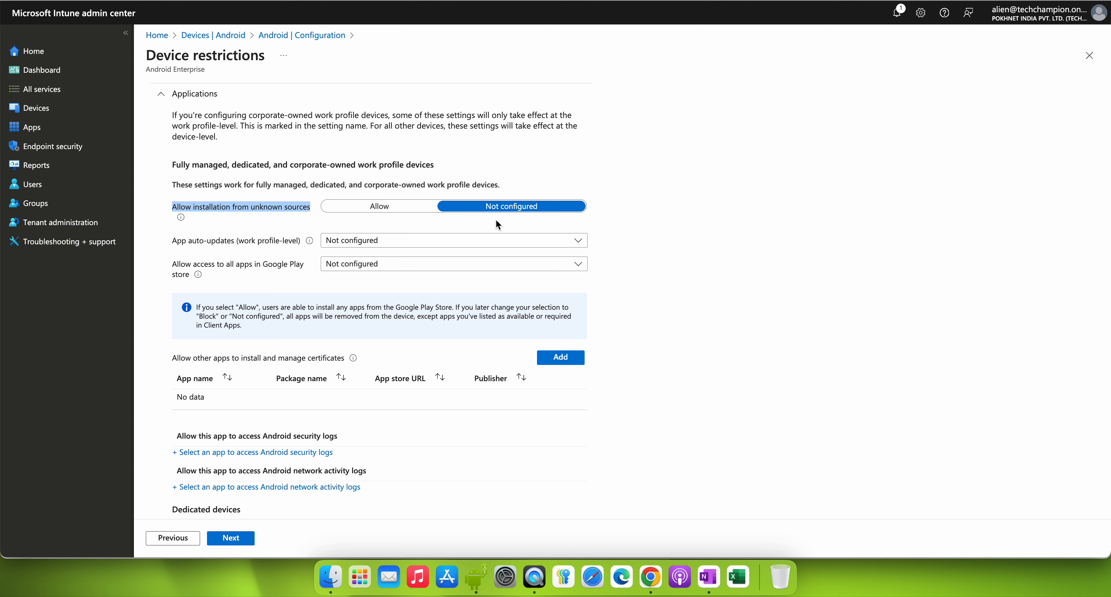
# Step: Try Allow for installation from unknown sources, and return the option to Not configured
pyautogui.click(391, 214)
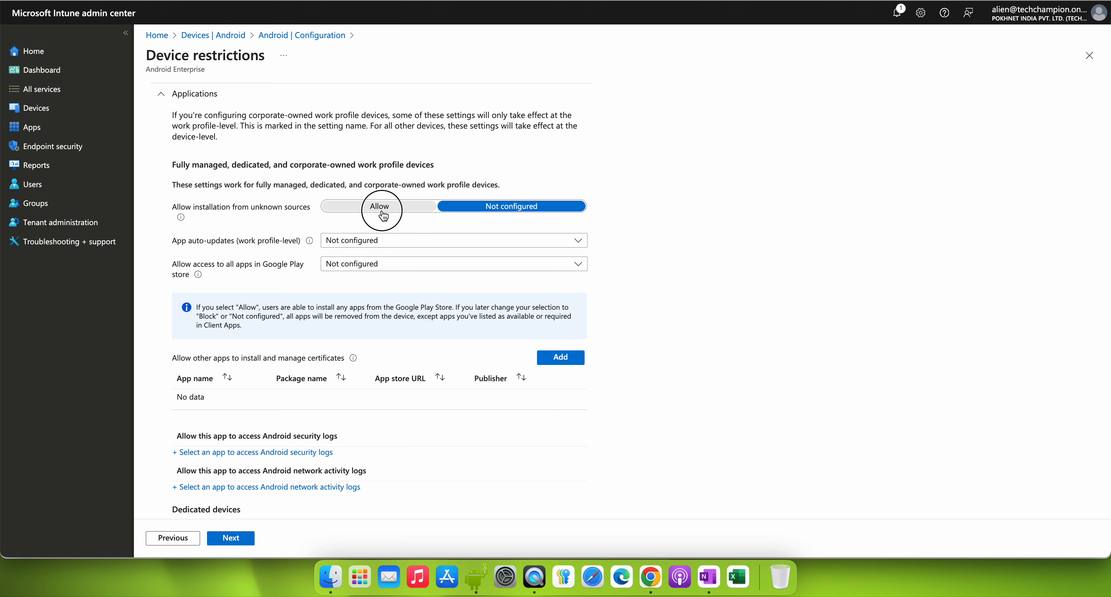
pyautogui.moveTo(198, 208); pyautogui.dragTo(307, 206)
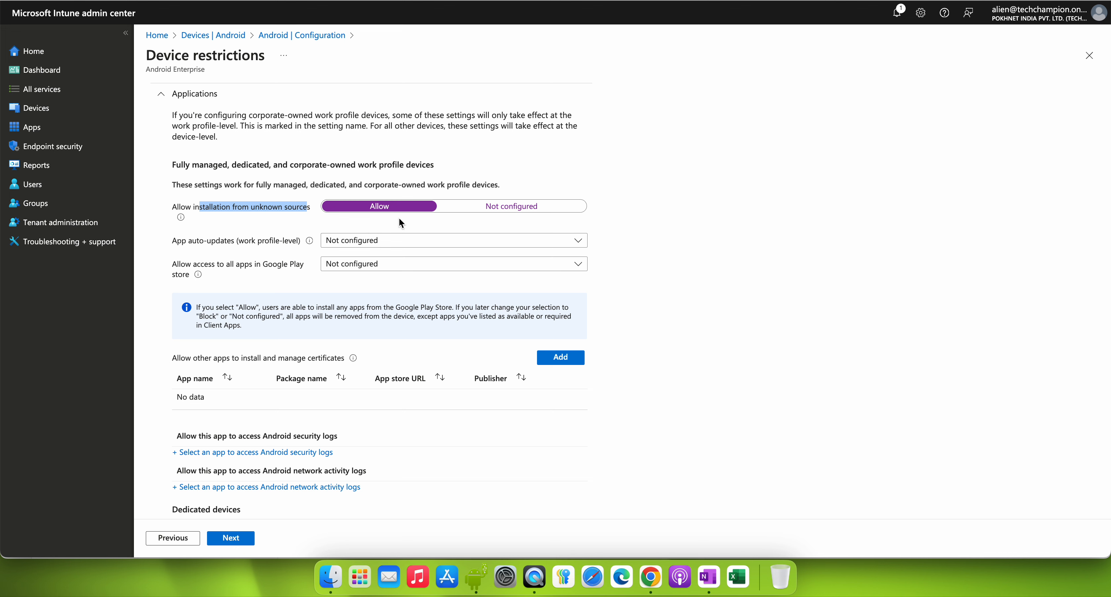
pyautogui.click(488, 208)
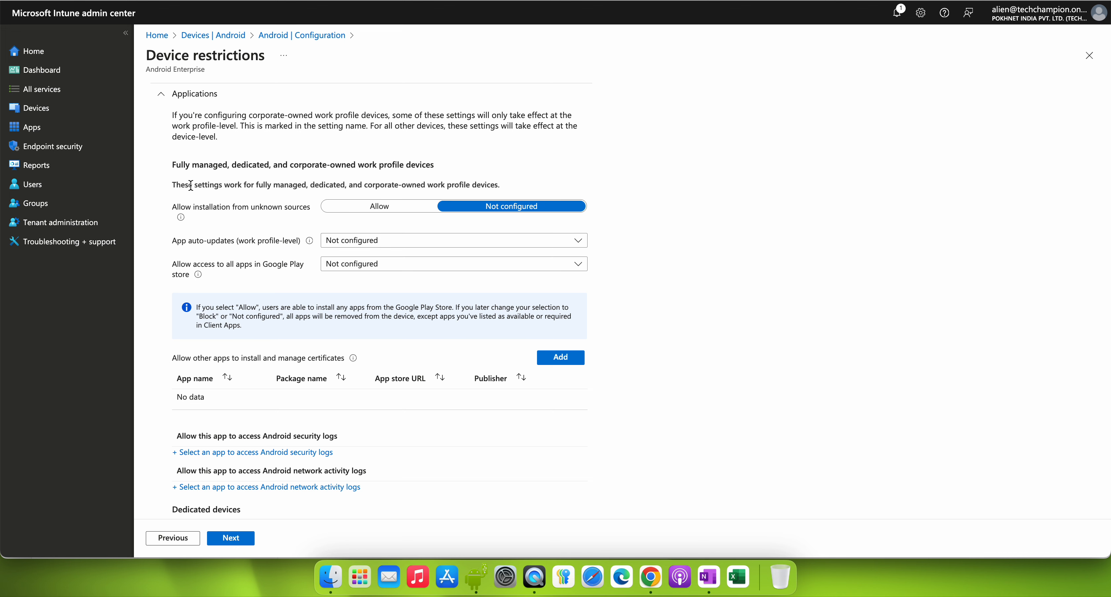
pyautogui.moveTo(189, 185); pyautogui.dragTo(384, 188)
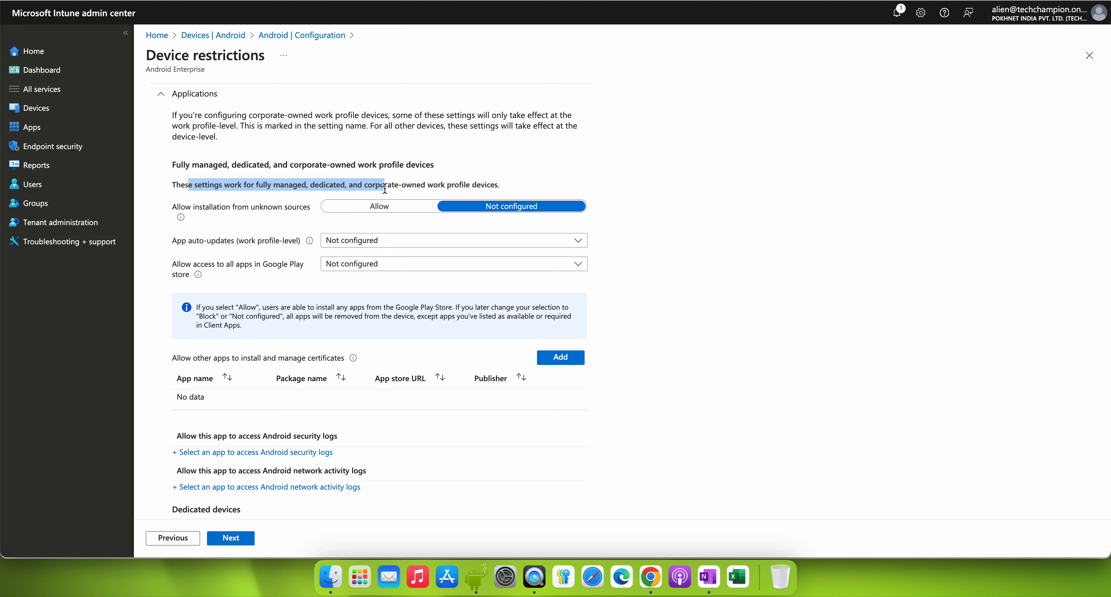
pyautogui.click(654, 188)
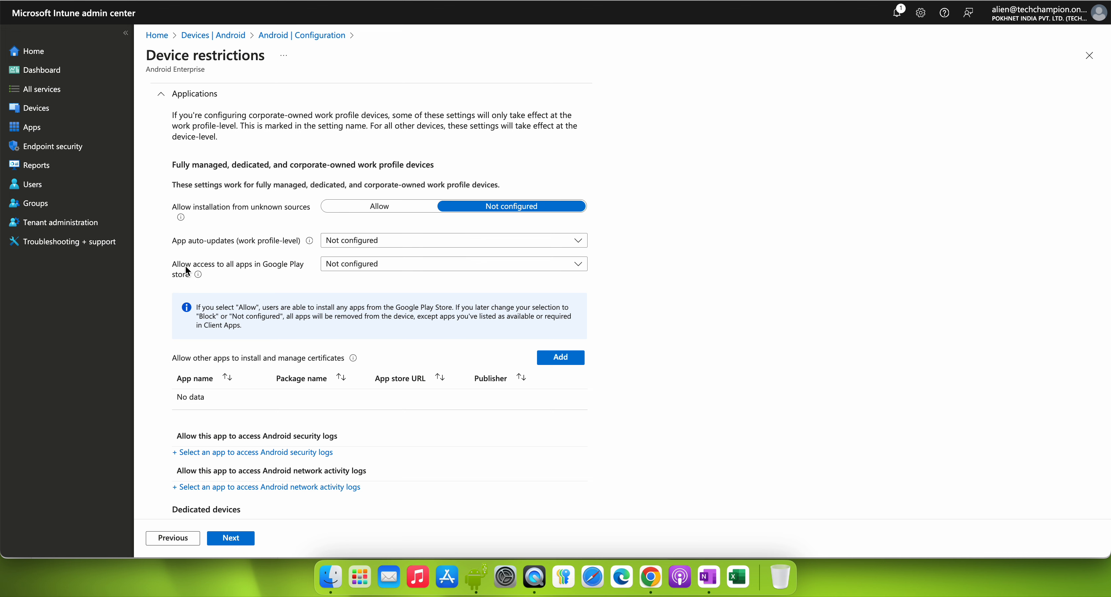
# Step: Try Block and Allow for the access to all apps in Google Play store
pyautogui.moveTo(171, 271); pyautogui.dragTo(226, 276)
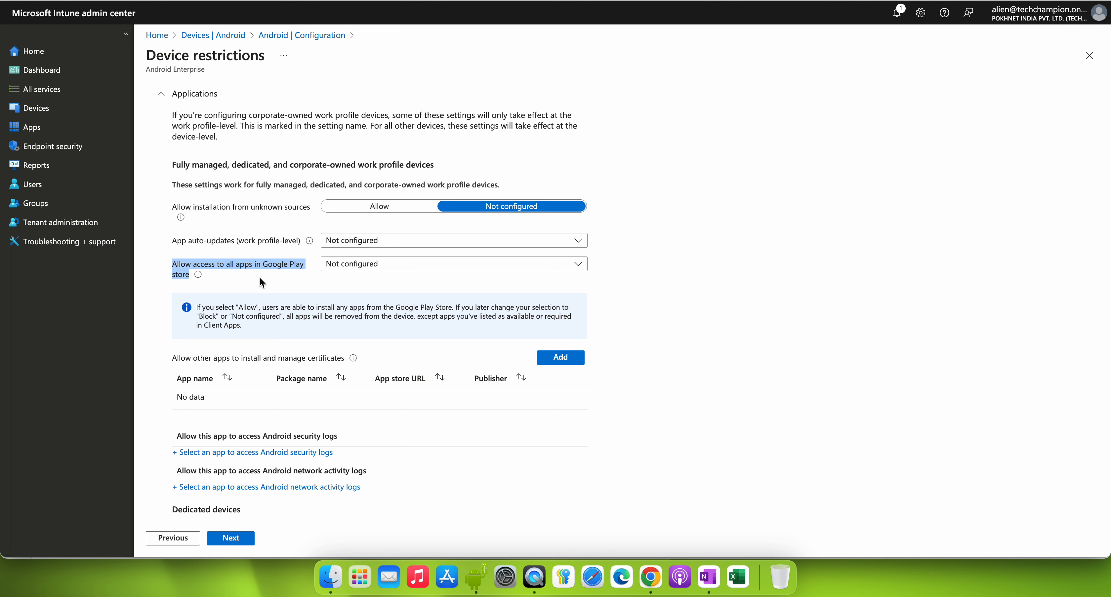
pyautogui.click(359, 265)
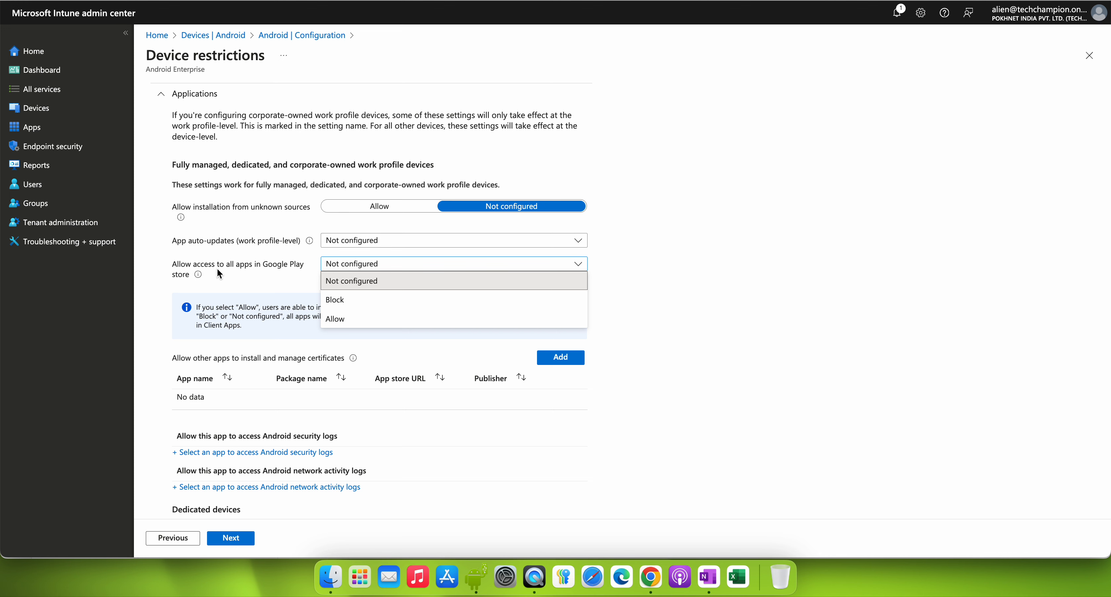
pyautogui.click(350, 300)
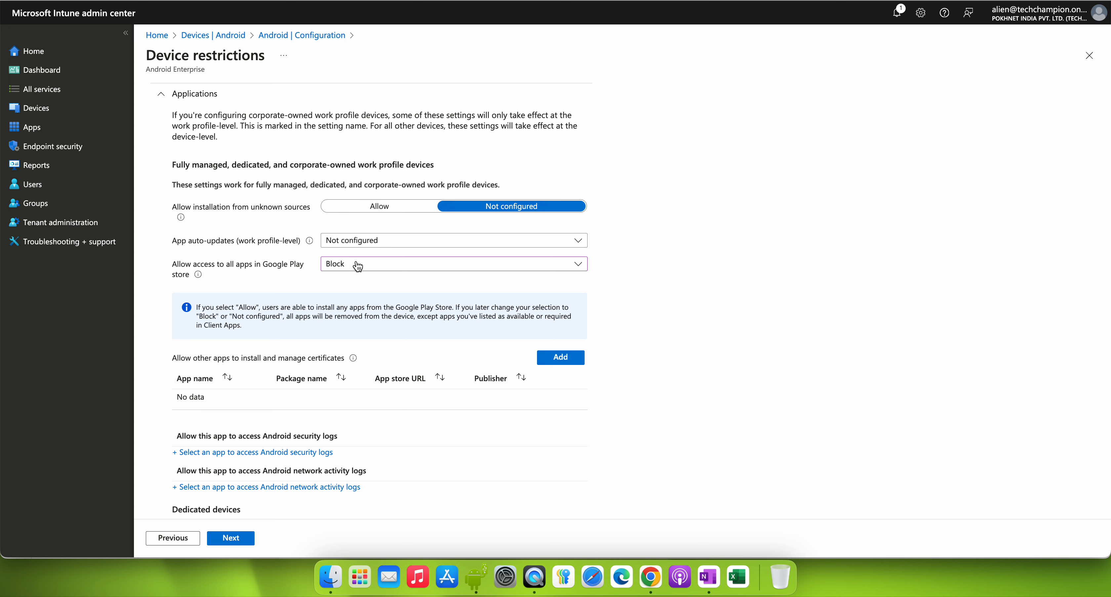
pyautogui.click(359, 265)
pyautogui.click(363, 321)
# Step: Enlarge the page and read the note explaining what each Google Play store access choice does
pyautogui.moveTo(201, 307); pyautogui.dragTo(298, 305)
pyautogui.press('super+plus')
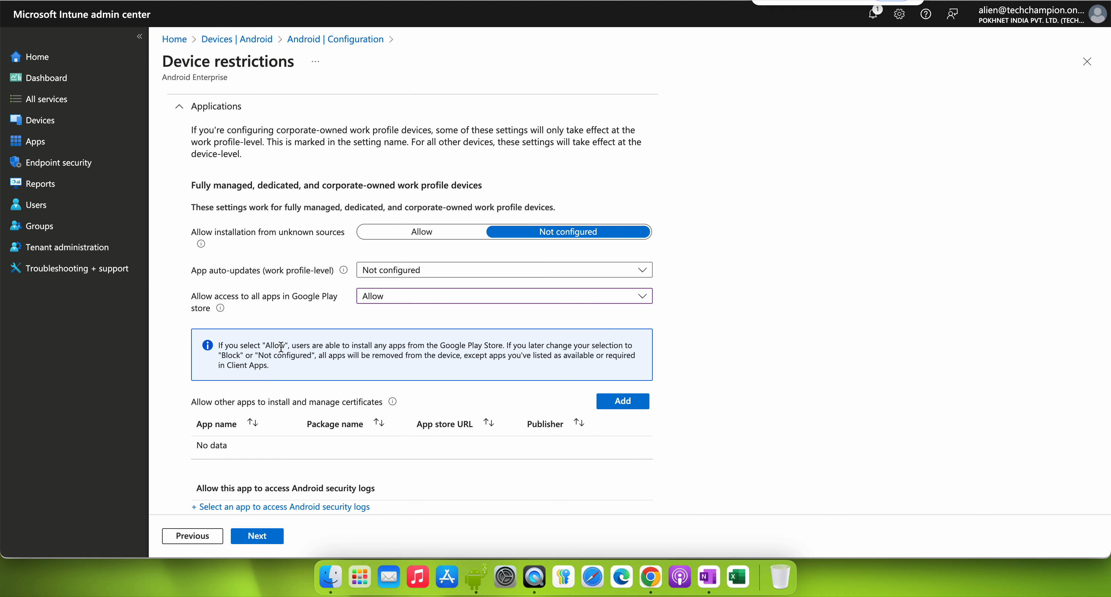
pyautogui.click(294, 347)
pyautogui.moveTo(328, 347)
pyautogui.mouseDown()
pyautogui.moveTo(470, 344)
pyautogui.moveTo(300, 345)
pyautogui.moveTo(310, 345)
pyautogui.mouseUp()
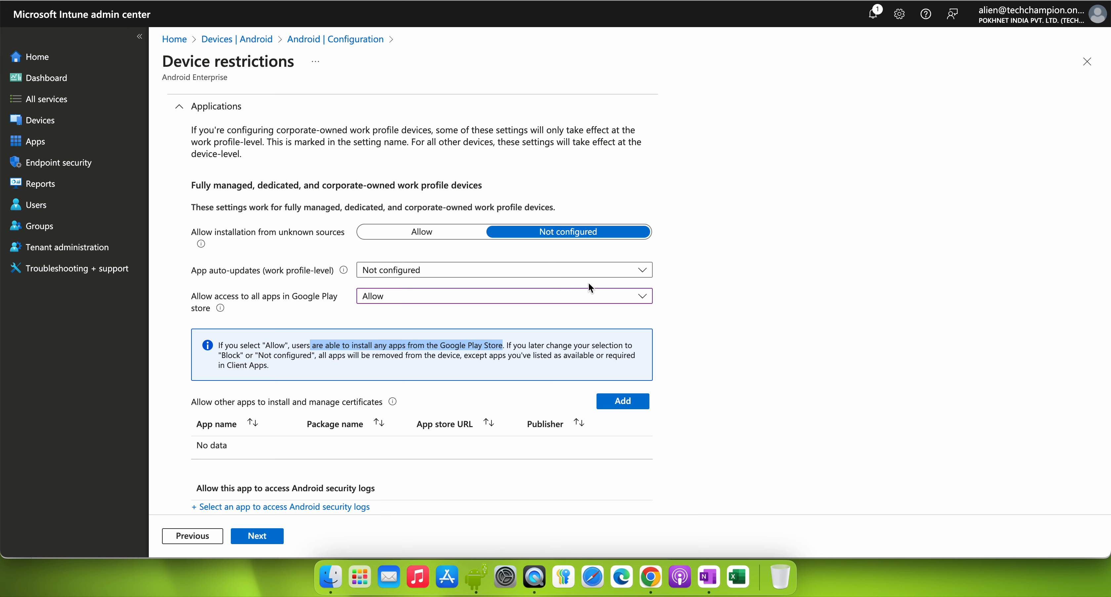
# Step: Set Allow access to all apps in Google Play store to Block
pyautogui.click(406, 302)
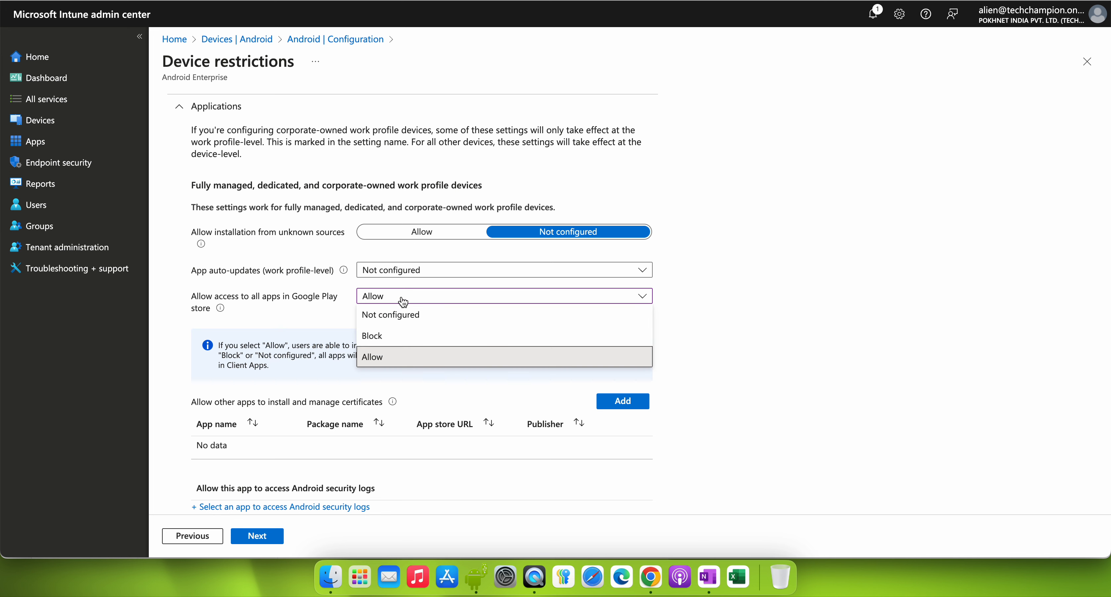
pyautogui.click(405, 337)
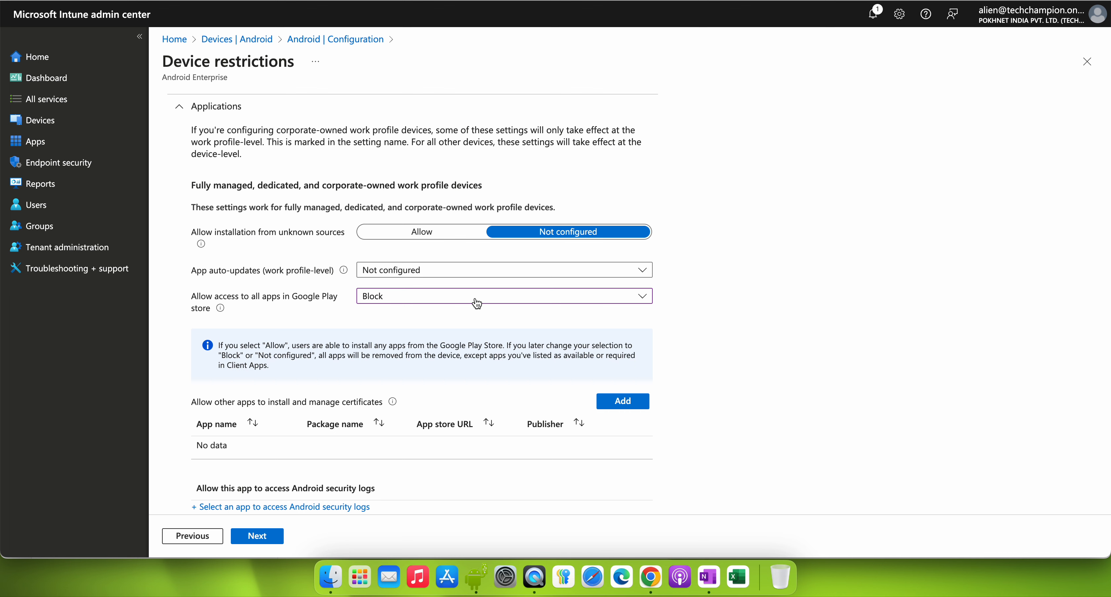
pyautogui.click(440, 297)
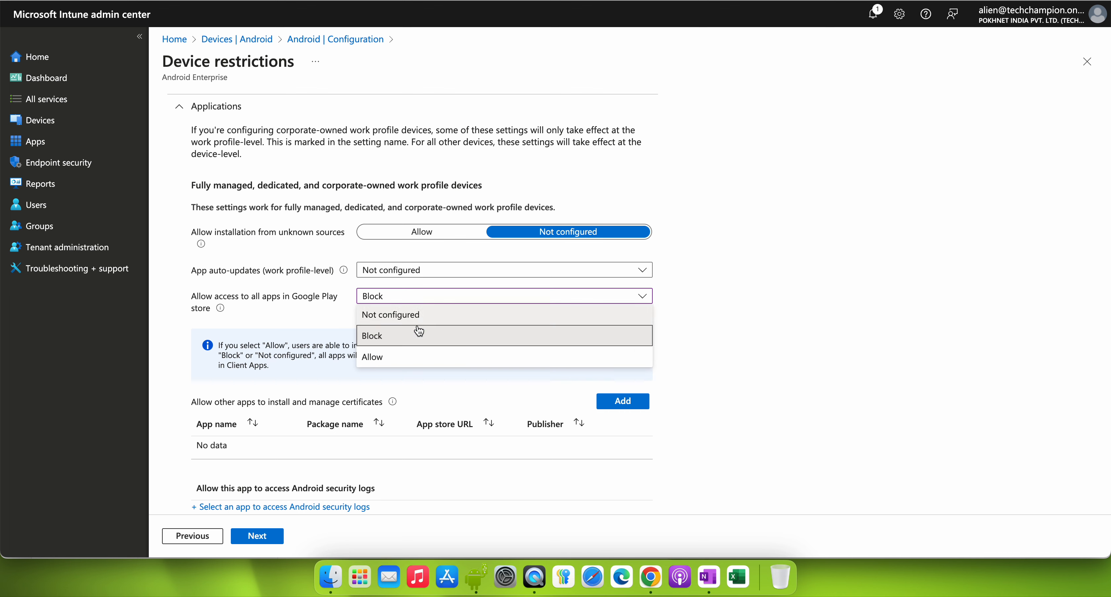
pyautogui.click(405, 333)
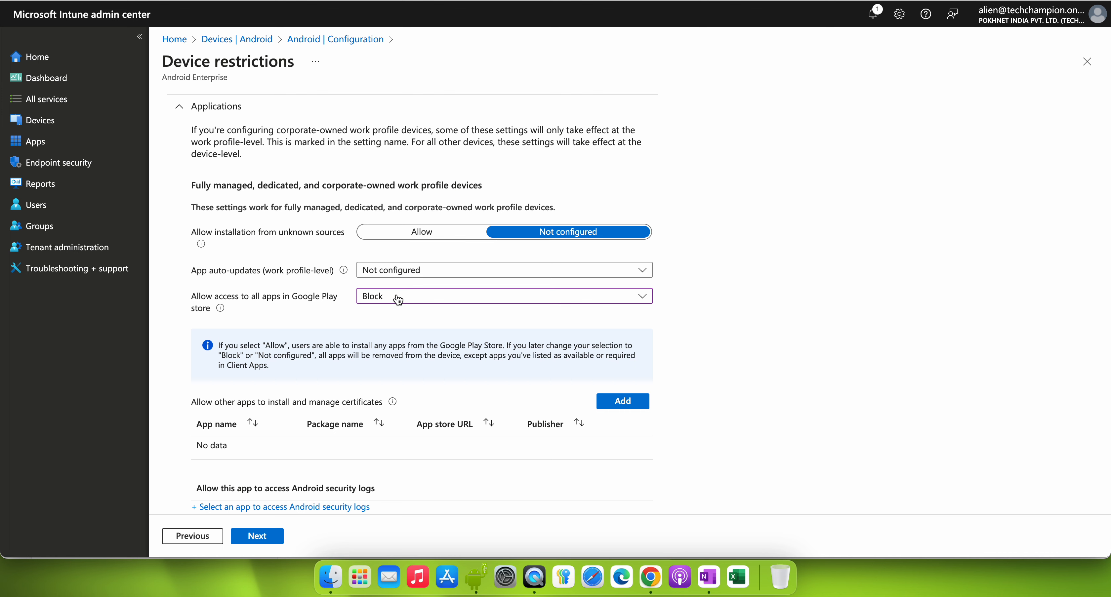
pyautogui.click(396, 299)
pyautogui.click(403, 337)
# Step: Assign the profile to all devices, create it, and refresh the list of Android configuration policies
pyautogui.click(276, 544)
pyautogui.click(366, 163)
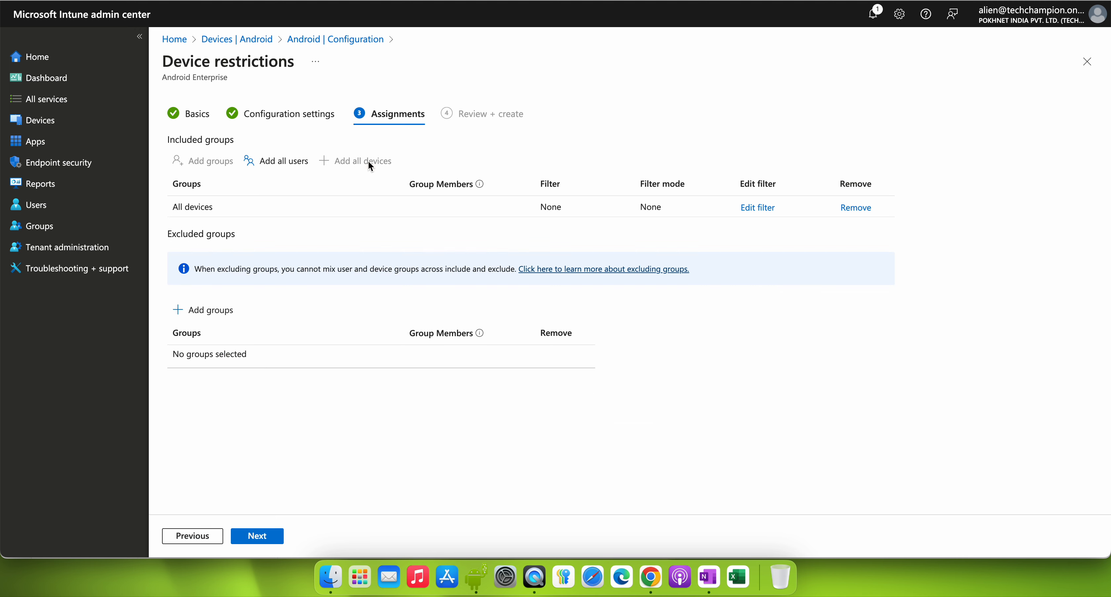
pyautogui.click(264, 538)
pyautogui.click(259, 537)
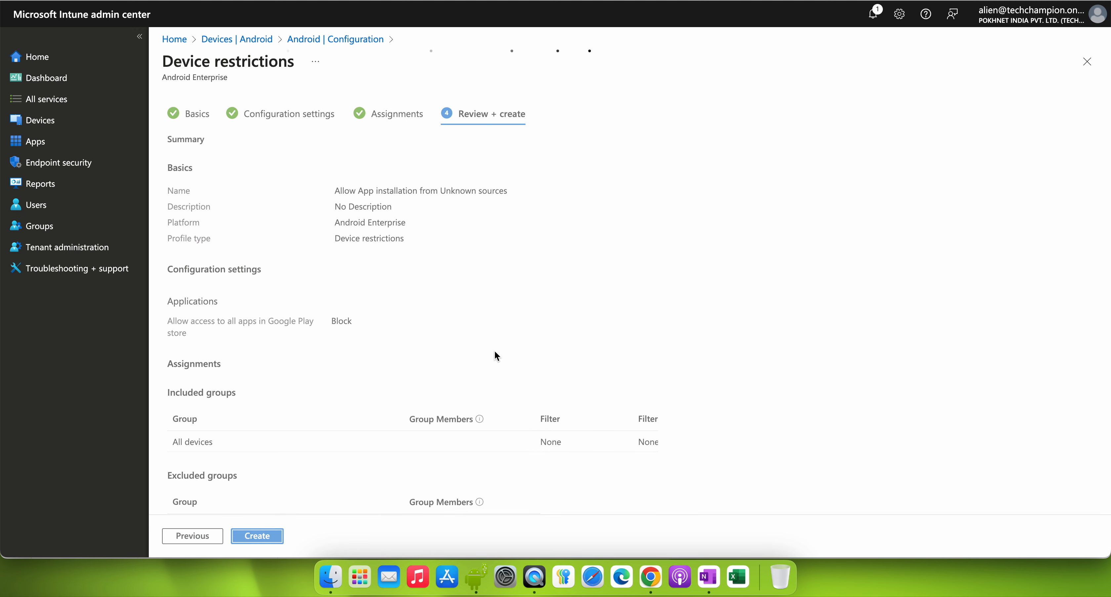
pyautogui.click(431, 148)
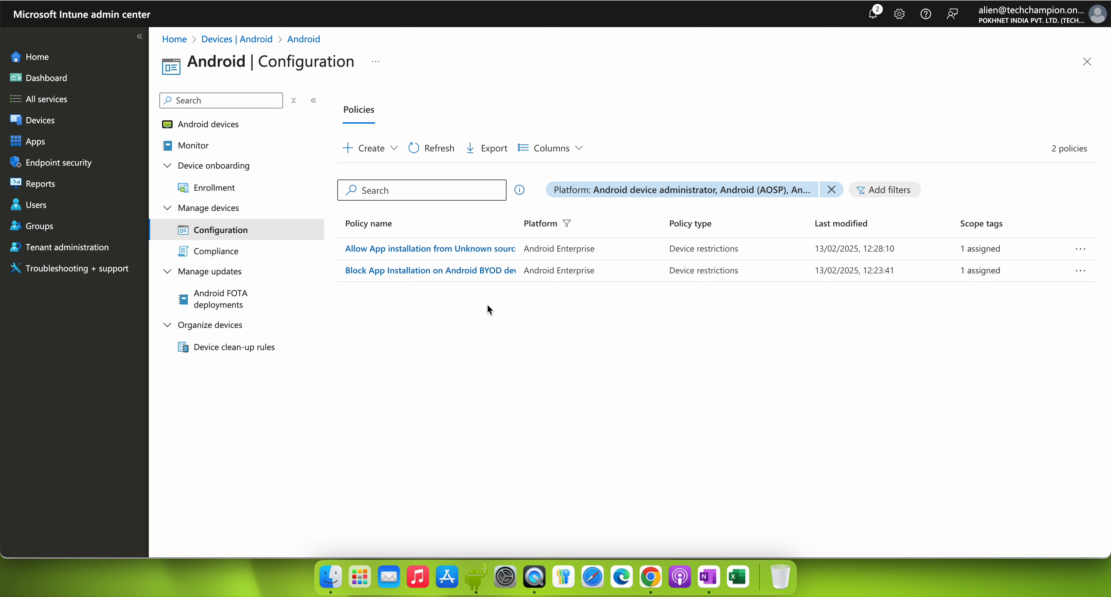
# Step: Review the System security setting of the "Block App Installation on Android BYOD devices" policy, and return to the Android configuration policies
pyautogui.click(486, 275)
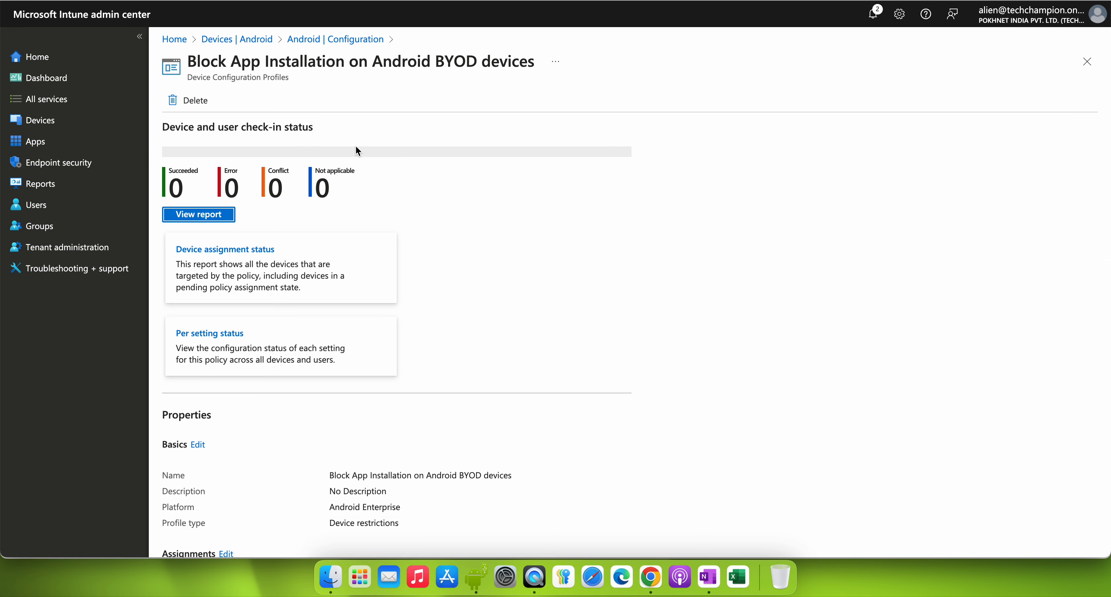
pyautogui.scroll(-8, 462, 267)
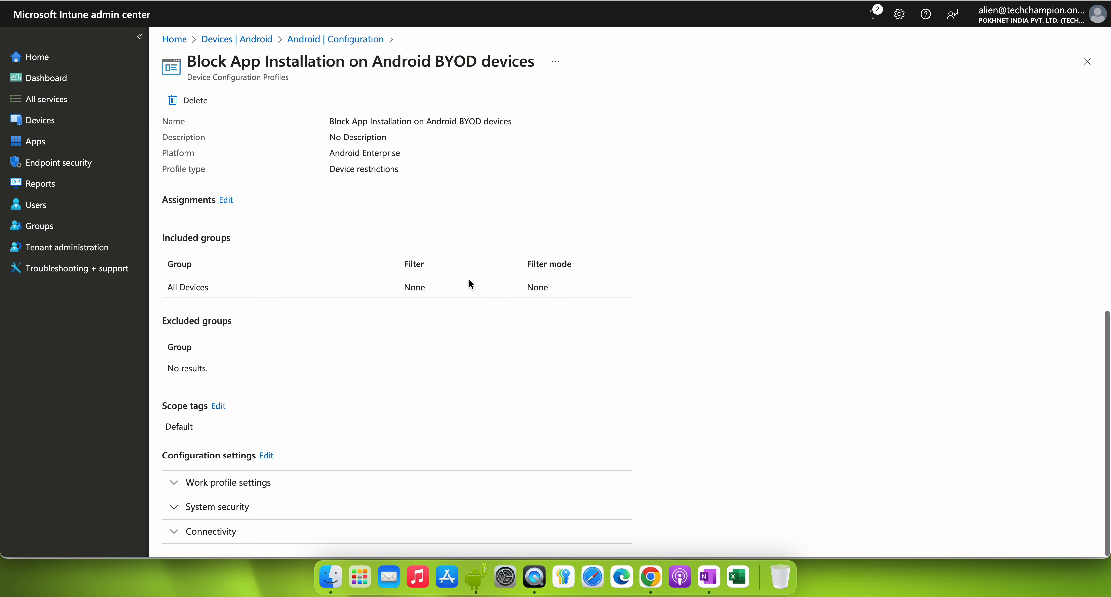
pyautogui.click(237, 511)
pyautogui.scroll(-1, 505, 379)
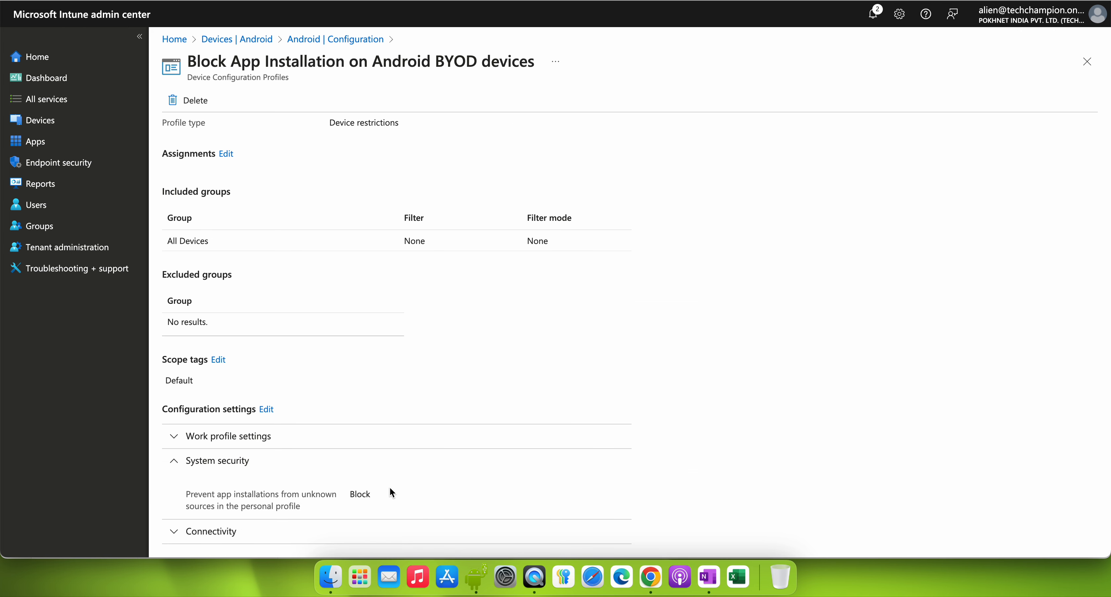
pyautogui.moveTo(386, 500); pyautogui.dragTo(300, 496)
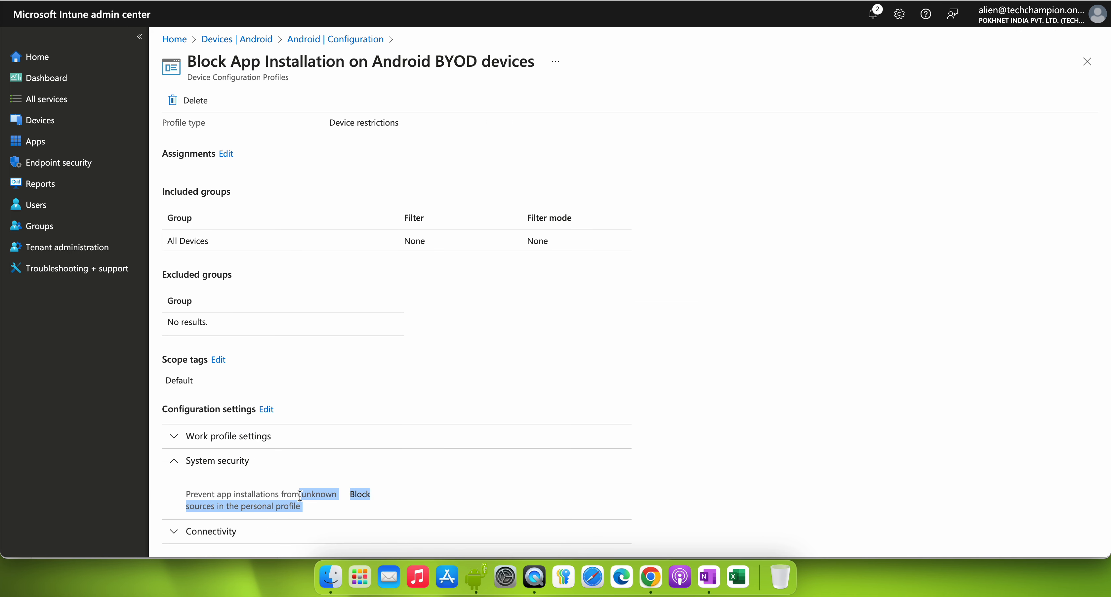
pyautogui.click(368, 498)
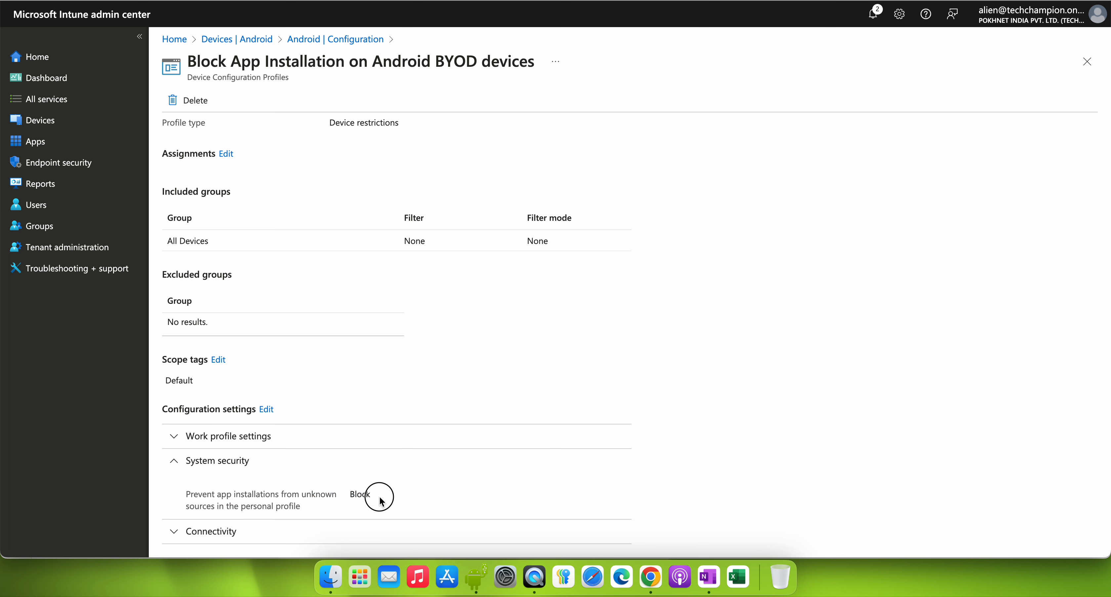
pyautogui.moveTo(379, 498); pyautogui.dragTo(356, 497)
pyautogui.click(377, 500)
pyautogui.moveTo(350, 497); pyautogui.dragTo(397, 497)
pyautogui.click(343, 39)
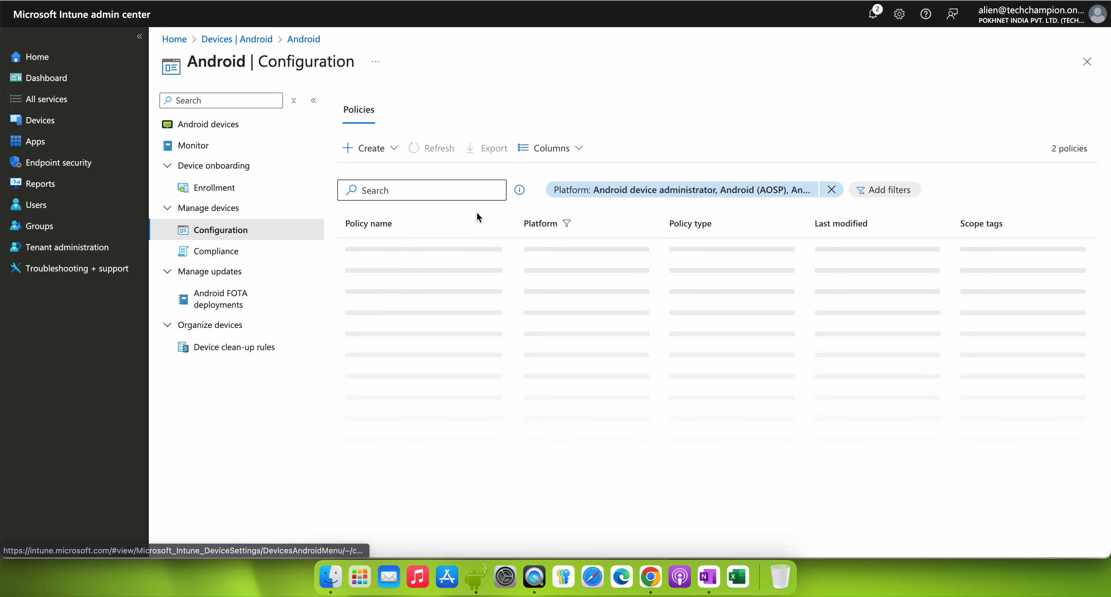